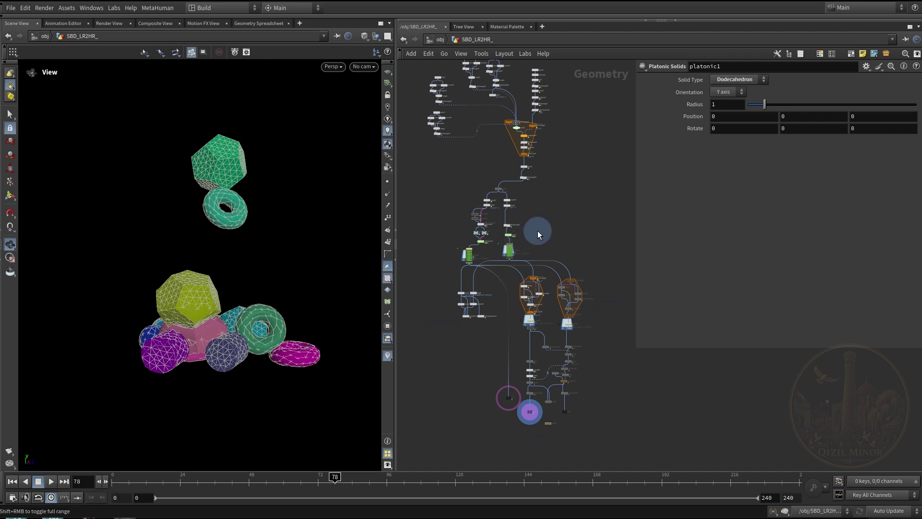
Display platonic1, remesh12 and the coarser remesh feeding attribwrangle17 in turn to compare the solid's mesh resolutions.
{"action": "middle_click_drag", "start_coordinate": [501, 63], "coordinate": [500, 213]}
{"action": "scroll", "coordinate": [501, 221], "scroll_direction": "up", "scroll_amount": 3}
{"action": "scroll", "coordinate": [471, 215], "scroll_direction": "up", "scroll_amount": 5}
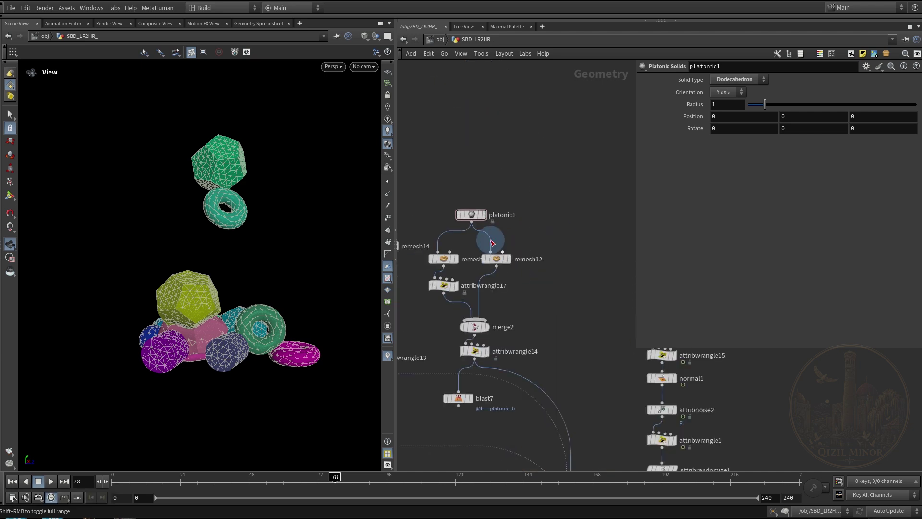
{"action": "left_click", "coordinate": [471, 216]}
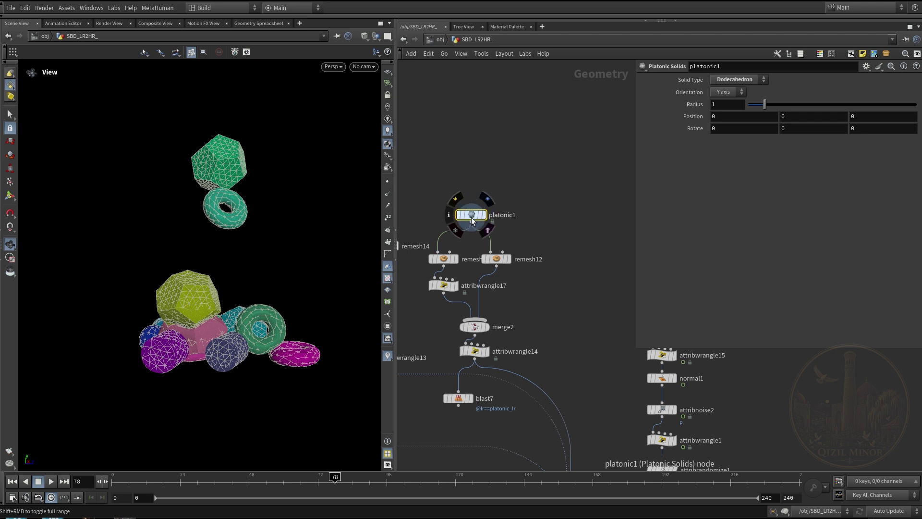
{"action": "left_click", "coordinate": [490, 203]}
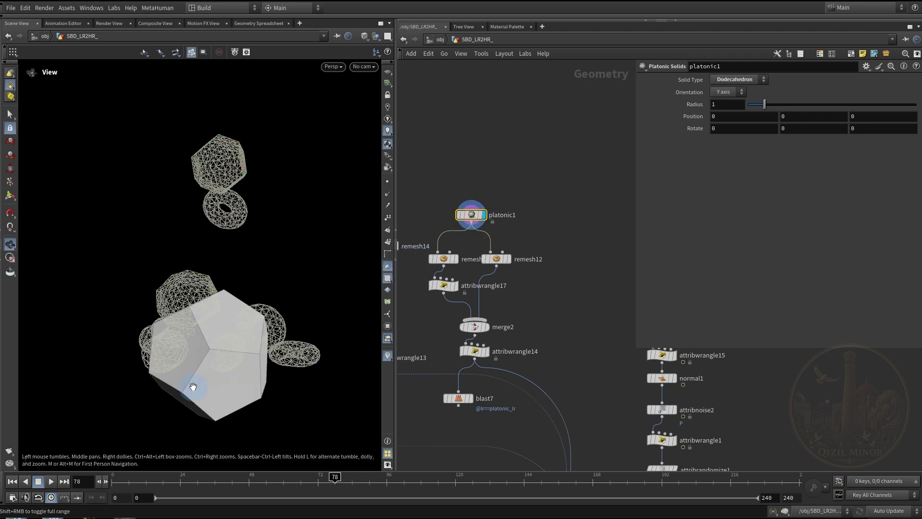
{"action": "left_click", "coordinate": [494, 258]}
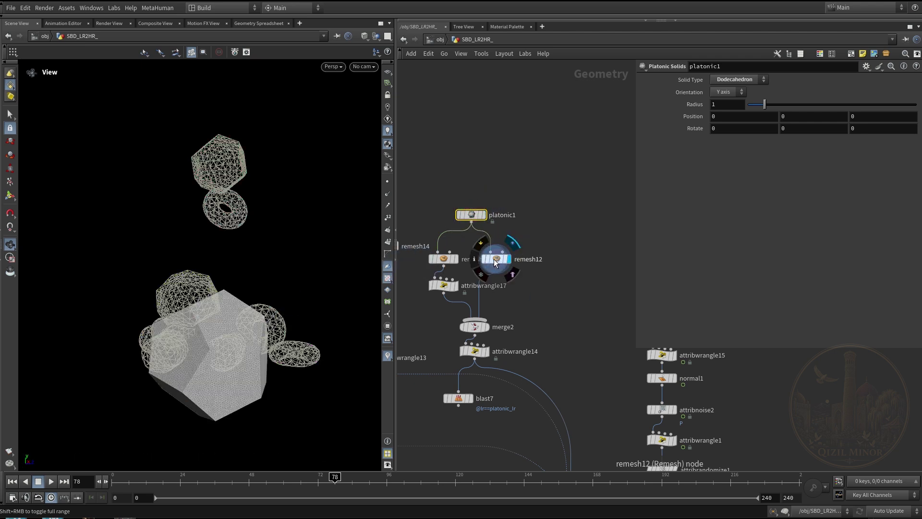
{"action": "mouse_move", "coordinate": [446, 262]}
{"action": "left_click", "coordinate": [460, 248]}
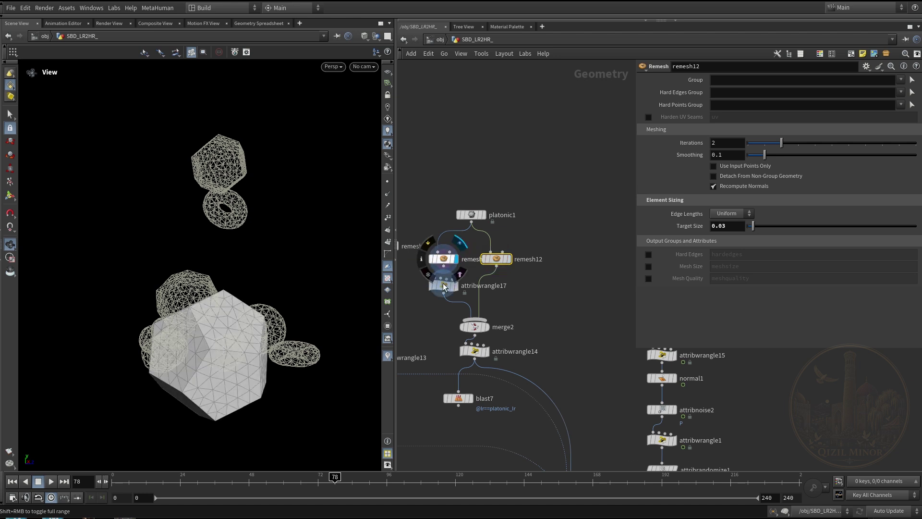
Examine the VEX code in attribwrangle17 that tags the low-resolution branch of the platonic solid.
{"action": "left_click", "coordinate": [443, 284]}
{"action": "left_click", "coordinate": [706, 158]}
{"action": "mouse_move", "coordinate": [665, 144]}
{"action": "left_mouse_down"}
{"action": "mouse_move", "coordinate": [653, 141]}
{"action": "mouse_move", "coordinate": [674, 168]}
{"action": "mouse_move", "coordinate": [681, 154]}
{"action": "left_mouse_up"}
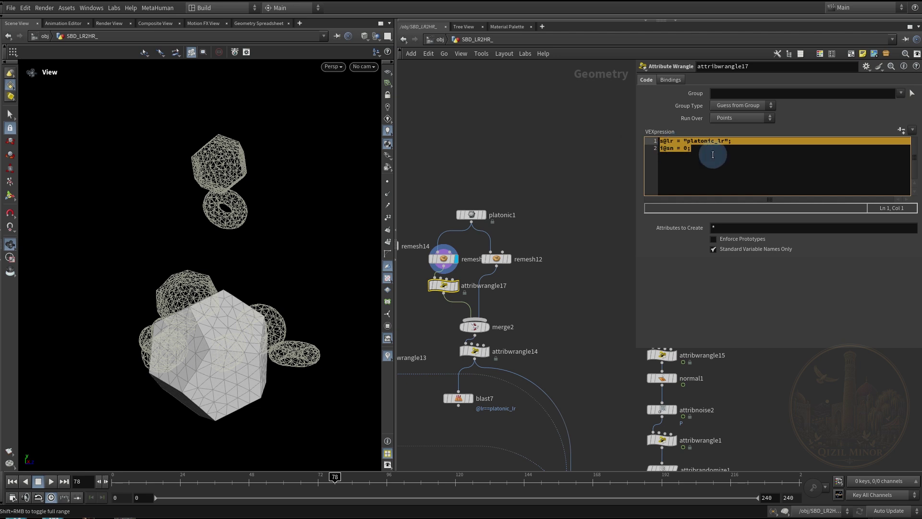
{"action": "left_click", "coordinate": [694, 159]}
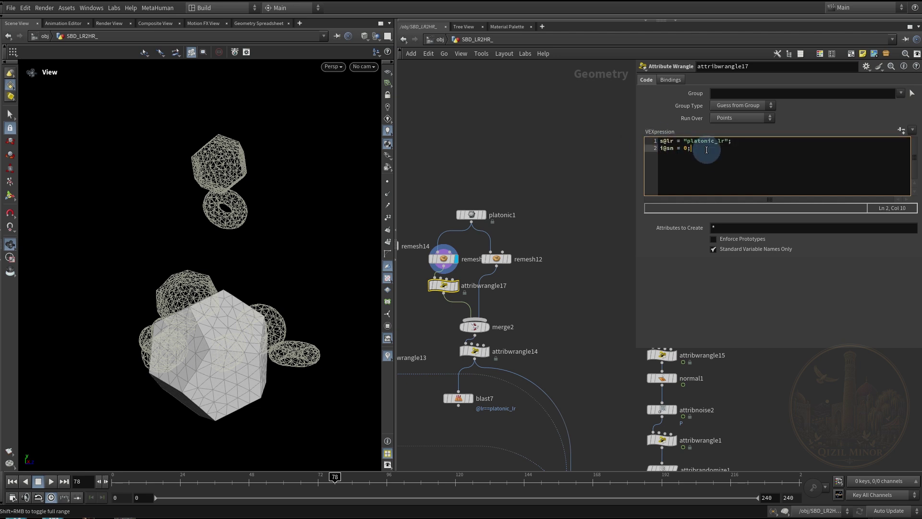
{"action": "middle_click_drag", "start_coordinate": [546, 312], "coordinate": [549, 282]}
{"action": "mouse_move", "coordinate": [480, 297]}
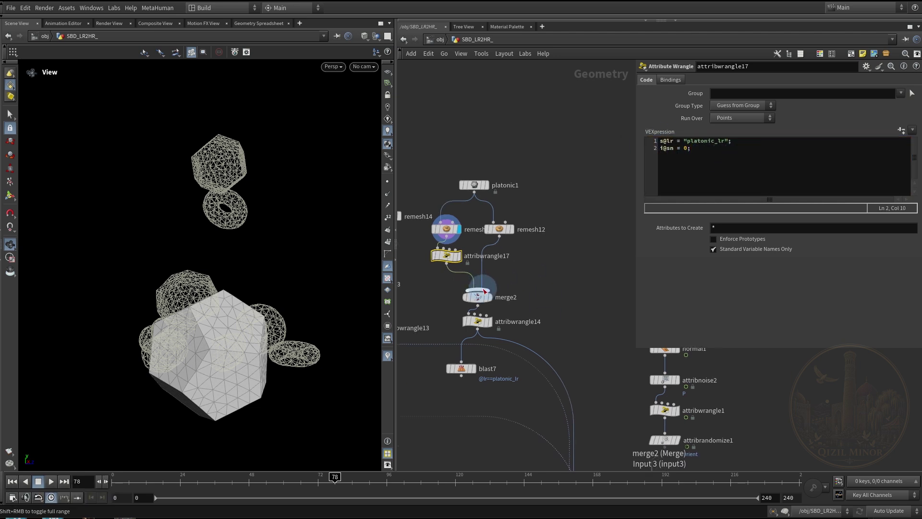
Display the merge2 output and examine the VEX code in attribwrangle14 below it.
{"action": "left_click", "coordinate": [489, 297]}
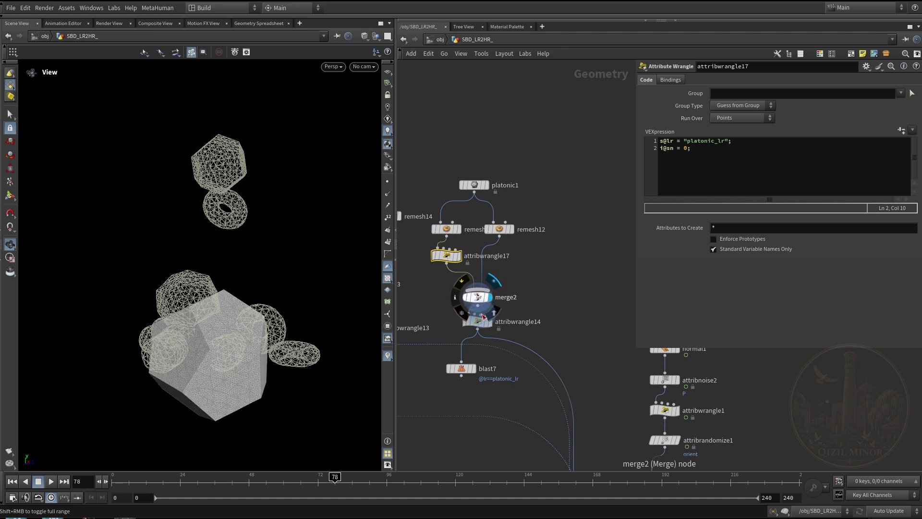
{"action": "left_click", "coordinate": [477, 321]}
{"action": "left_click", "coordinate": [709, 157]}
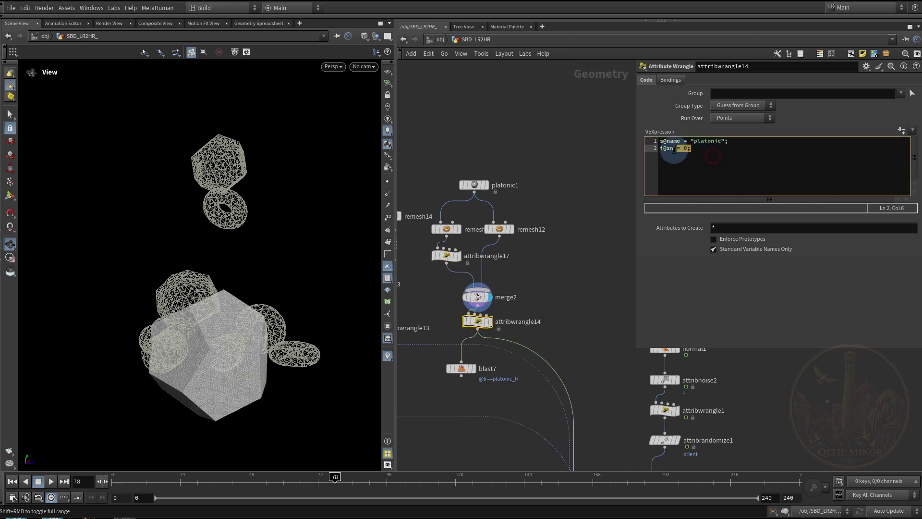
{"action": "key", "text": "ctrl+a"}
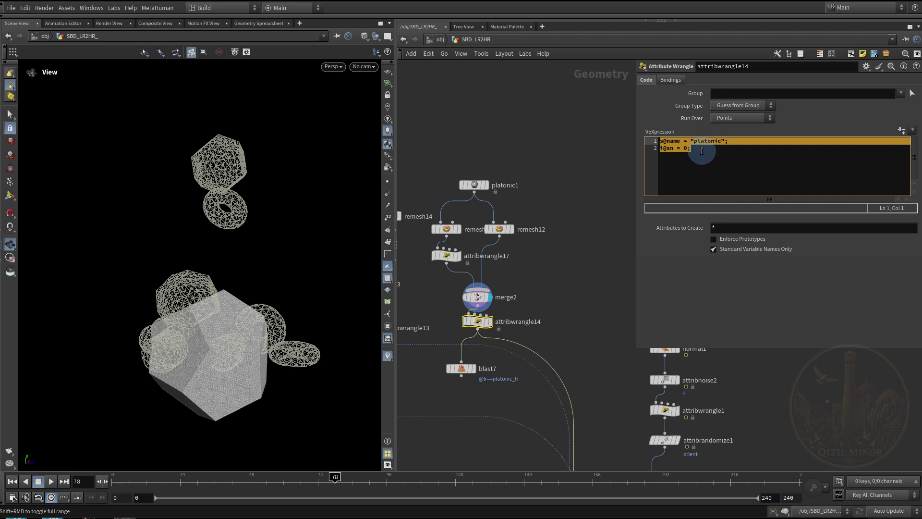
{"action": "middle_click_drag", "start_coordinate": [528, 278], "coordinate": [509, 243]}
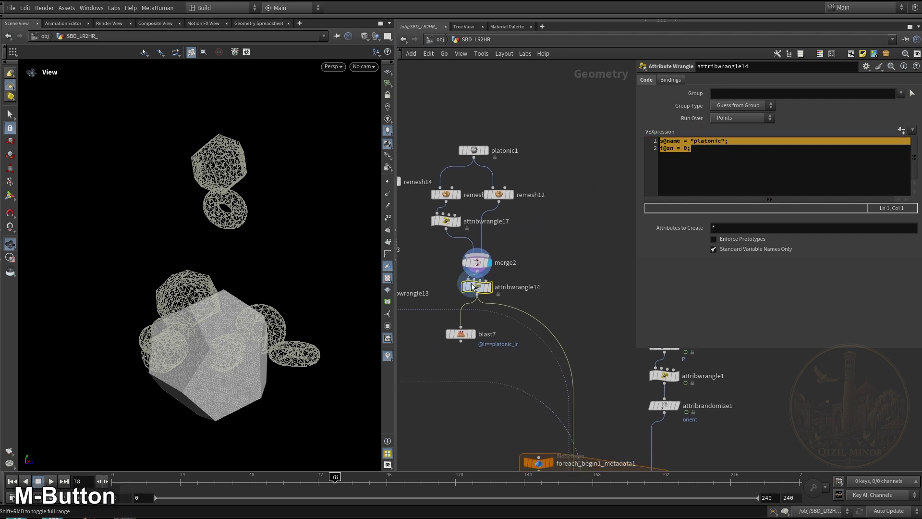
Inspect the lr, name and sn attributes of attribwrangle14 in its geometry spreadsheet, widening the lr column, and close it.
{"action": "mouse_move", "coordinate": [472, 286]}
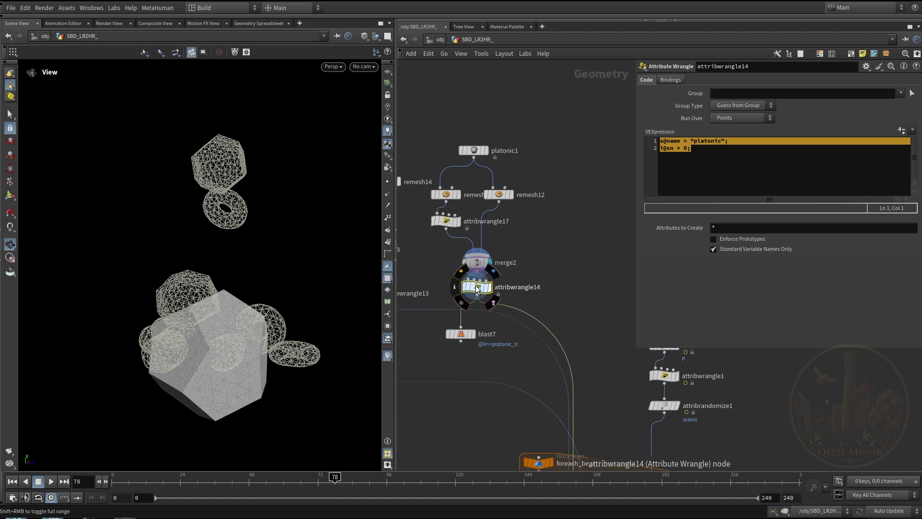
{"action": "right_click", "coordinate": [474, 287]}
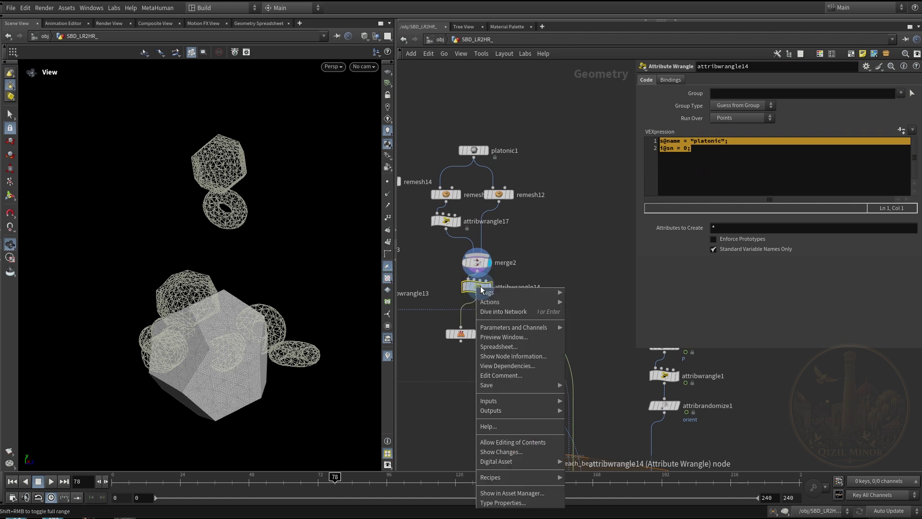
{"action": "left_click", "coordinate": [500, 344]}
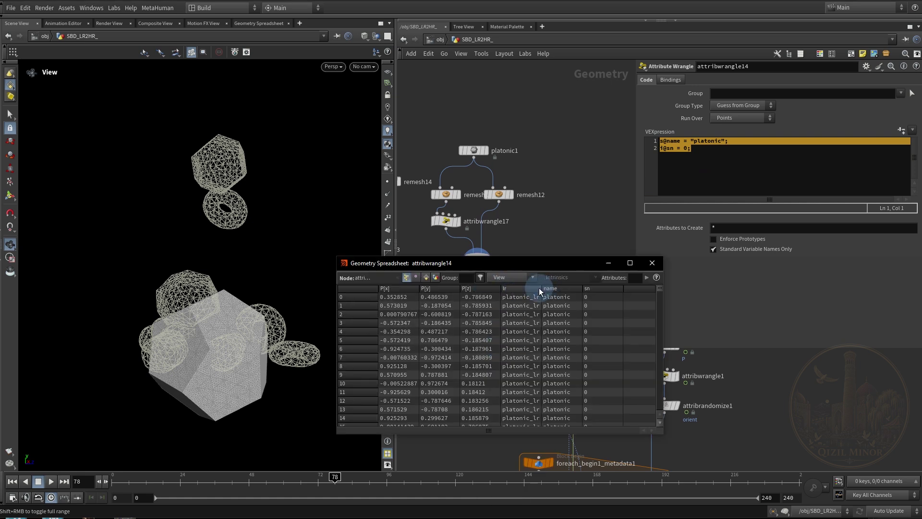
{"action": "left_click_drag", "start_coordinate": [542, 289], "coordinate": [550, 289]}
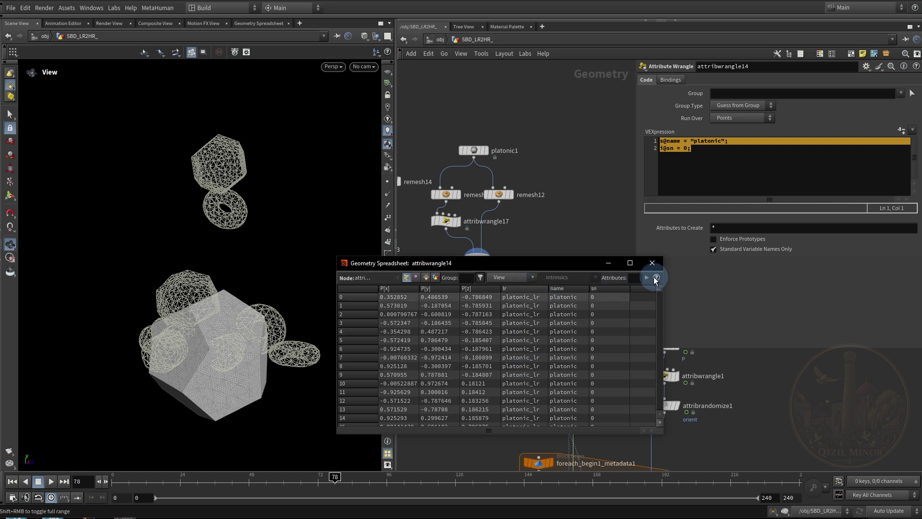
{"action": "left_click", "coordinate": [649, 264]}
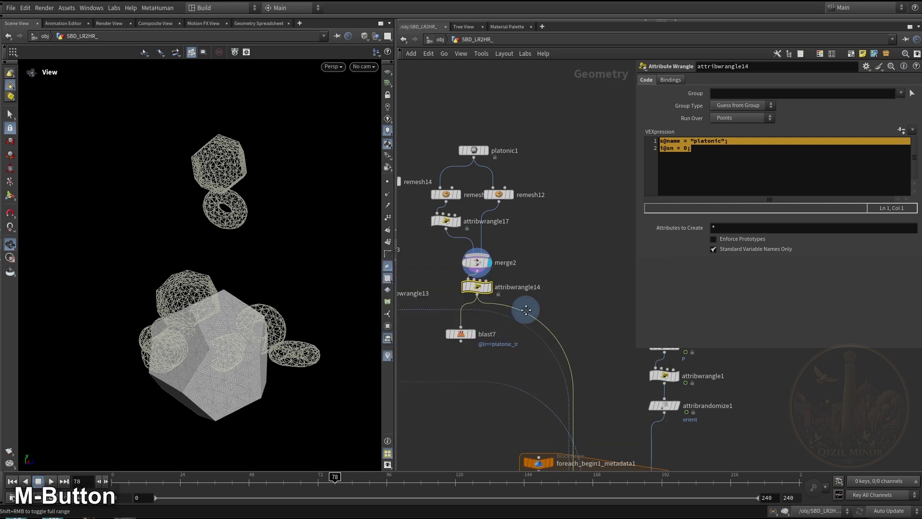
Examine the sphere2 parameters at the start of the point-source chain and display the sphere in the viewport.
{"action": "middle_click_drag", "start_coordinate": [405, 446], "coordinate": [499, 312]}
{"action": "scroll", "coordinate": [498, 312], "scroll_direction": "down", "scroll_amount": 8}
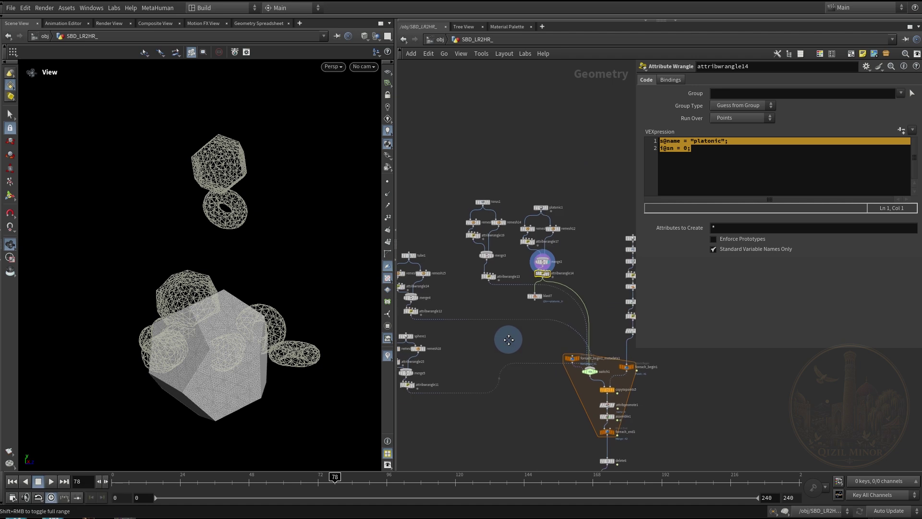
{"action": "middle_click_drag", "start_coordinate": [560, 387], "coordinate": [505, 322]}
{"action": "scroll", "coordinate": [533, 190], "scroll_direction": "up", "scroll_amount": 4}
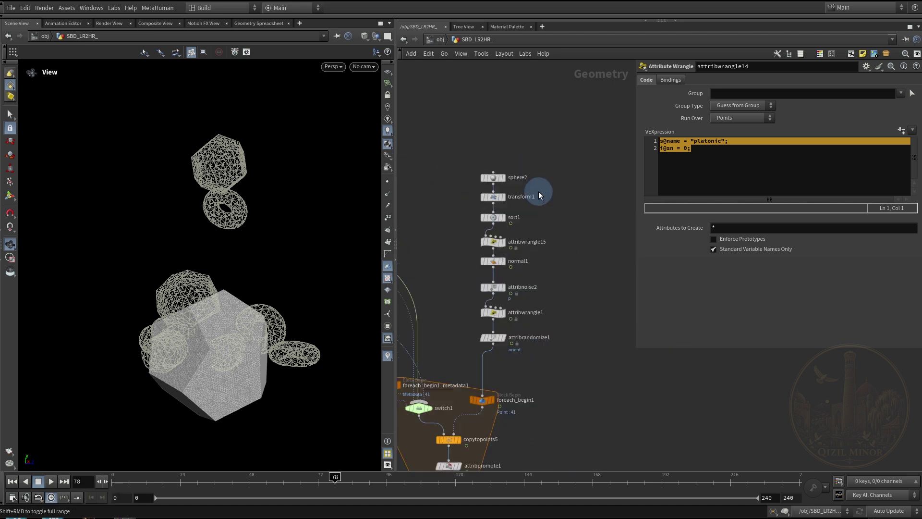
{"action": "left_click", "coordinate": [492, 177]}
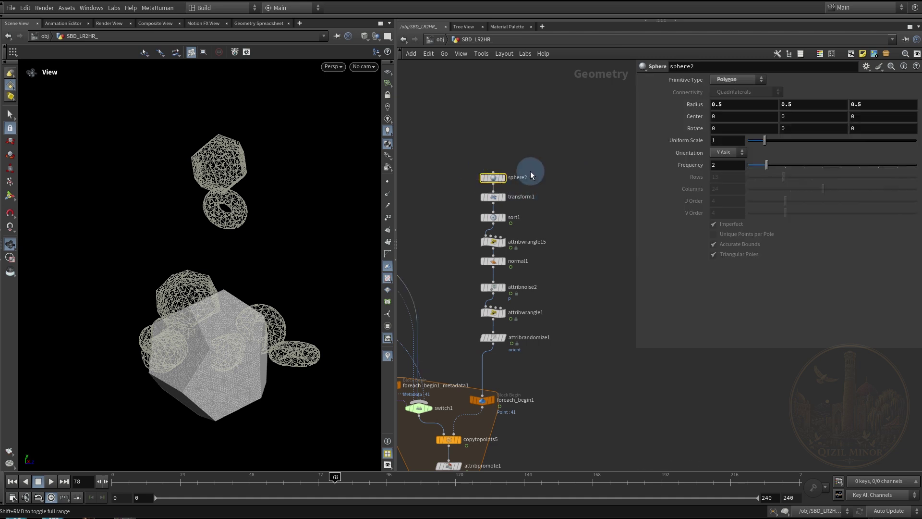
{"action": "middle_click_drag", "start_coordinate": [571, 222], "coordinate": [567, 279]}
{"action": "mouse_move", "coordinate": [495, 217]}
{"action": "mouse_move", "coordinate": [505, 247]}
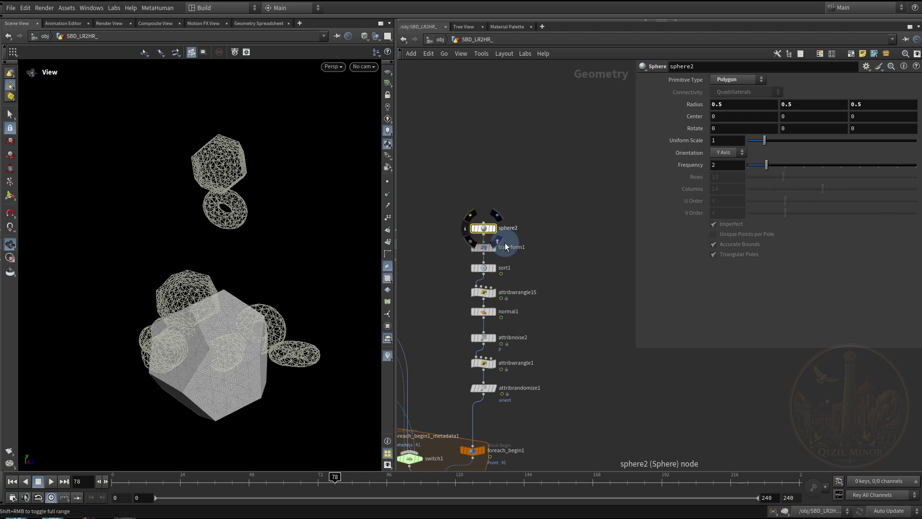
{"action": "left_click", "coordinate": [495, 219]}
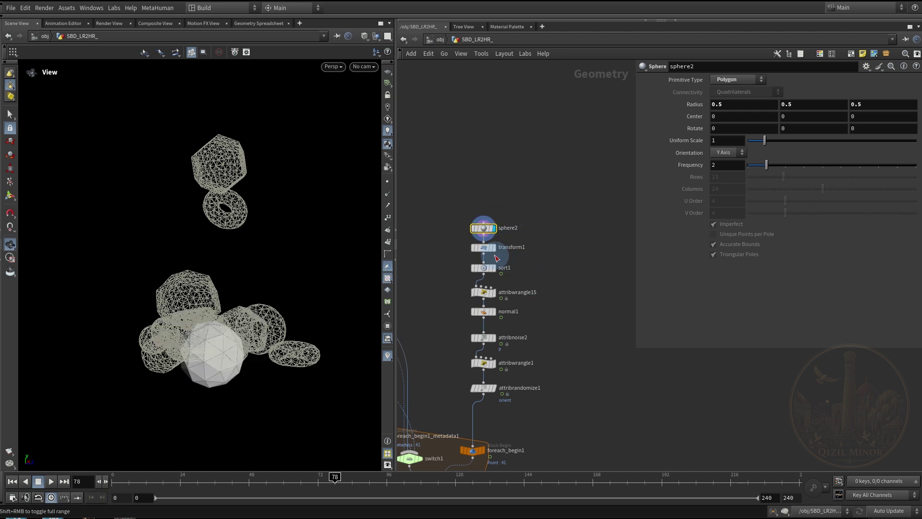
Examine the transform1 parameters and display the translated sphere in the viewport.
{"action": "middle_click_drag", "start_coordinate": [569, 348], "coordinate": [539, 221]}
{"action": "scroll", "coordinate": [478, 220], "scroll_direction": "up", "scroll_amount": 3}
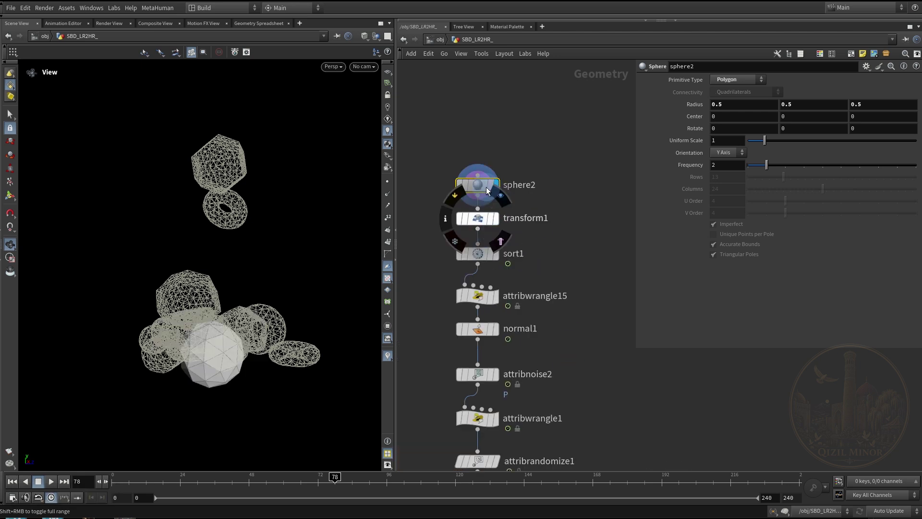
{"action": "left_click", "coordinate": [478, 220]}
{"action": "middle_click_drag", "start_coordinate": [550, 261], "coordinate": [499, 197]}
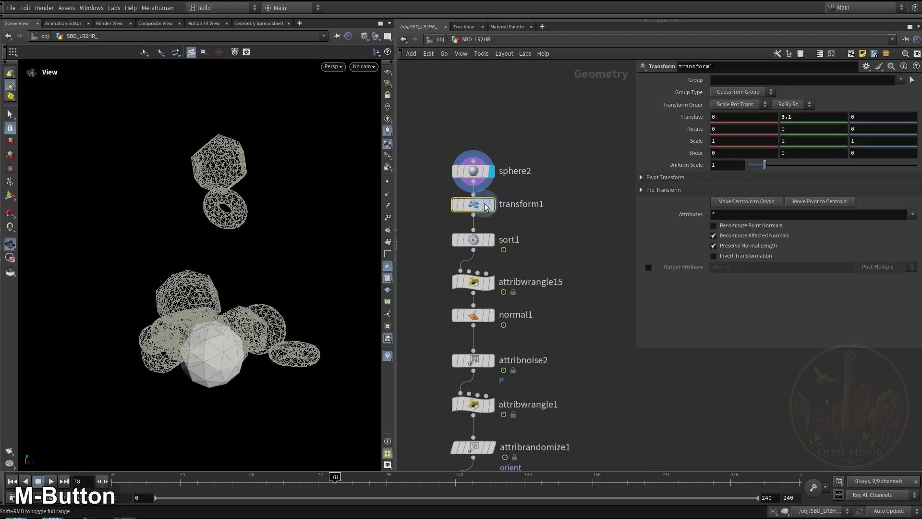
{"action": "left_click", "coordinate": [497, 194]}
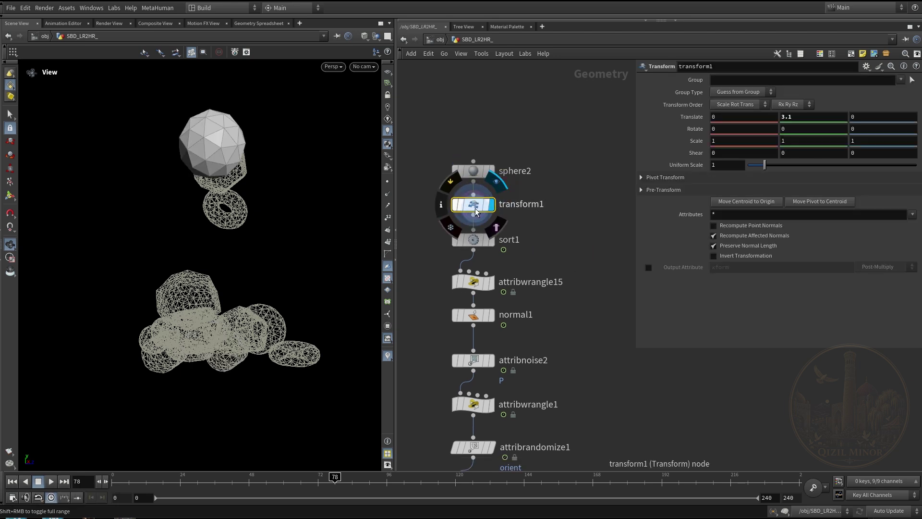
Examine the point sort settings of sort1 and the up and normal vector code in attribwrangle15.
{"action": "left_click", "coordinate": [473, 239]}
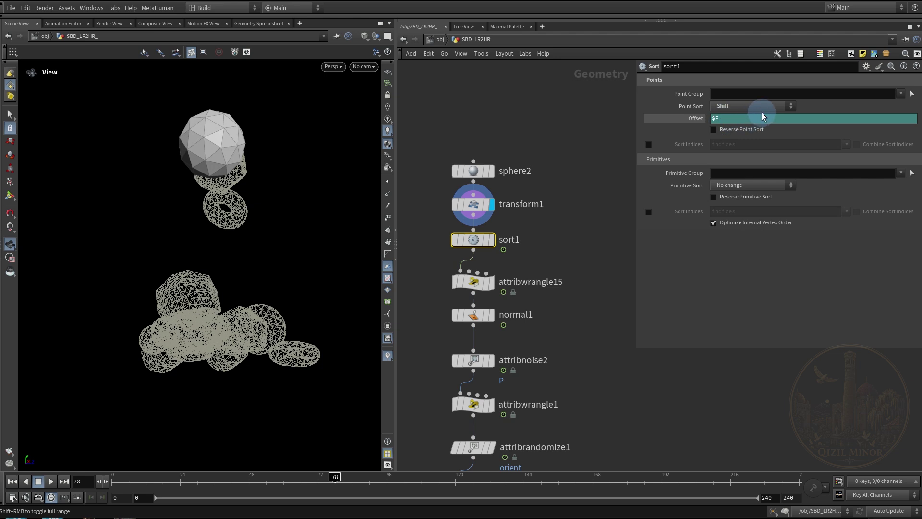
{"action": "middle_click_drag", "start_coordinate": [551, 265], "coordinate": [556, 187]}
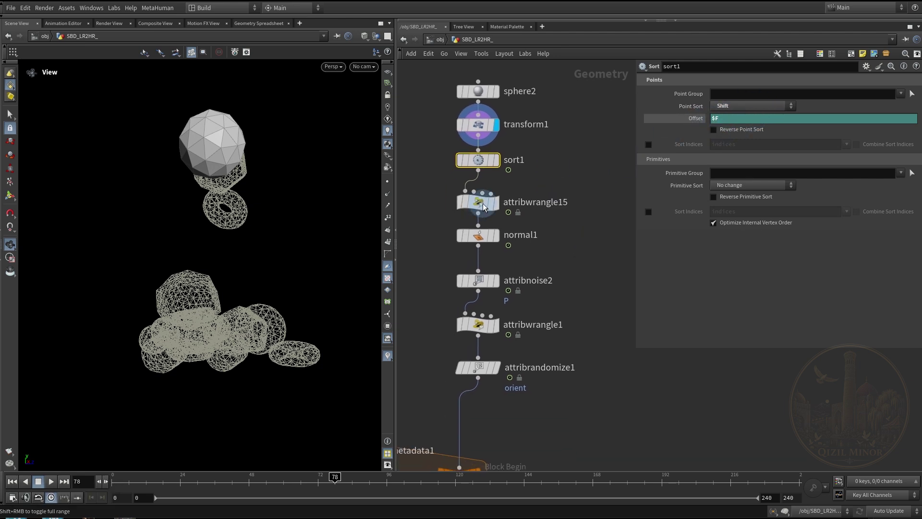
{"action": "left_click", "coordinate": [483, 207]}
{"action": "middle_click_drag", "start_coordinate": [546, 230], "coordinate": [547, 264]}
{"action": "left_click", "coordinate": [471, 193]}
{"action": "mouse_move", "coordinate": [473, 194]}
{"action": "left_mouse_down"}
{"action": "mouse_move", "coordinate": [539, 188]}
{"action": "mouse_move", "coordinate": [470, 188]}
{"action": "left_mouse_up"}
Display the normal1 output and examine its normal construction settings.
{"action": "mouse_move", "coordinate": [468, 223]}
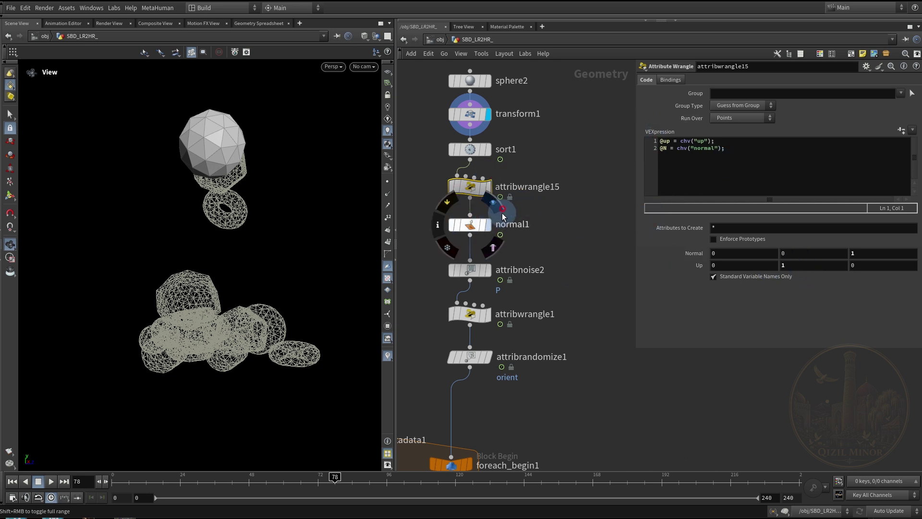
{"action": "left_click", "coordinate": [476, 224]}
{"action": "middle_click_drag", "start_coordinate": [491, 241], "coordinate": [497, 208]}
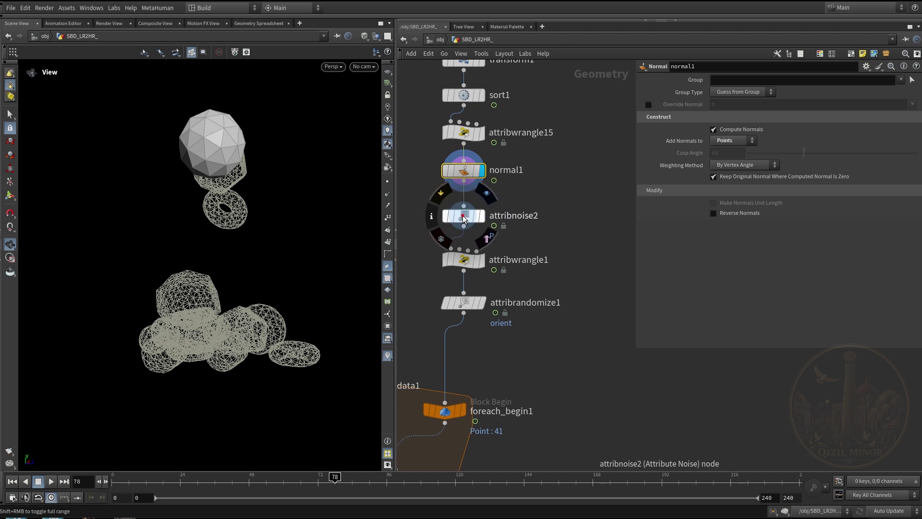
Display attribnoise2, examine its noise settings and scrub the timeline to frame 32 to preview the animated noise.
{"action": "left_click", "coordinate": [488, 219]}
{"action": "left_click", "coordinate": [481, 215]}
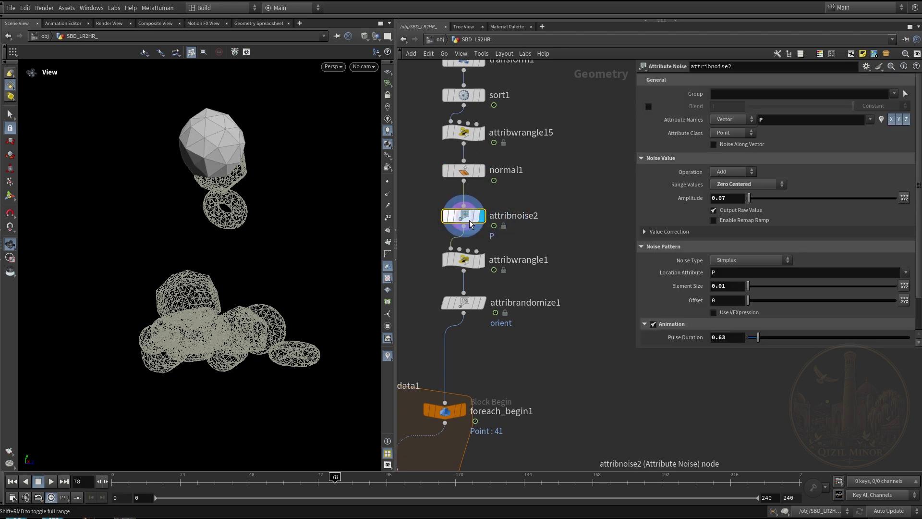
{"action": "left_click", "coordinate": [353, 384]}
{"action": "left_click", "coordinate": [204, 479]}
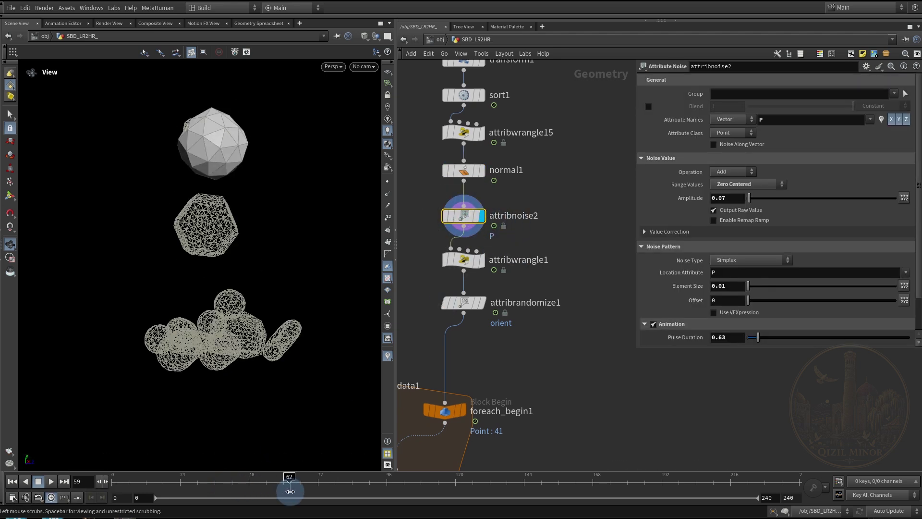
Examine the pscale expression in attribwrangle1 and the orient randomization settings of attribrandomize1.
{"action": "left_click", "coordinate": [470, 267]}
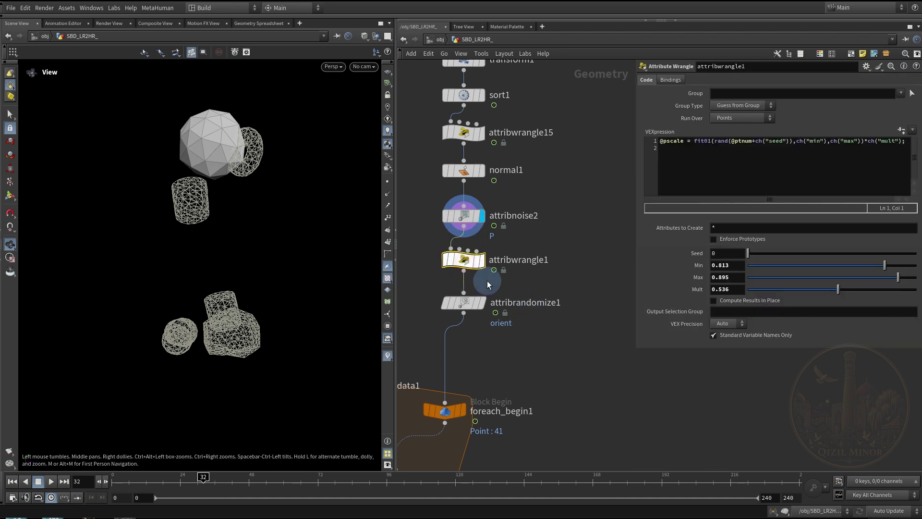
{"action": "left_click", "coordinate": [463, 301]}
{"action": "middle_click_drag", "start_coordinate": [527, 359], "coordinate": [512, 298]}
Display the foreach_begin1 block of the copy loop and examine its method and block path.
{"action": "middle_click_drag", "start_coordinate": [534, 345], "coordinate": [545, 266]}
{"action": "scroll", "coordinate": [556, 330], "scroll_direction": "down", "scroll_amount": 2}
{"action": "middle_click_drag", "start_coordinate": [556, 329], "coordinate": [503, 265]}
{"action": "scroll", "coordinate": [503, 265], "scroll_direction": "up", "scroll_amount": 2}
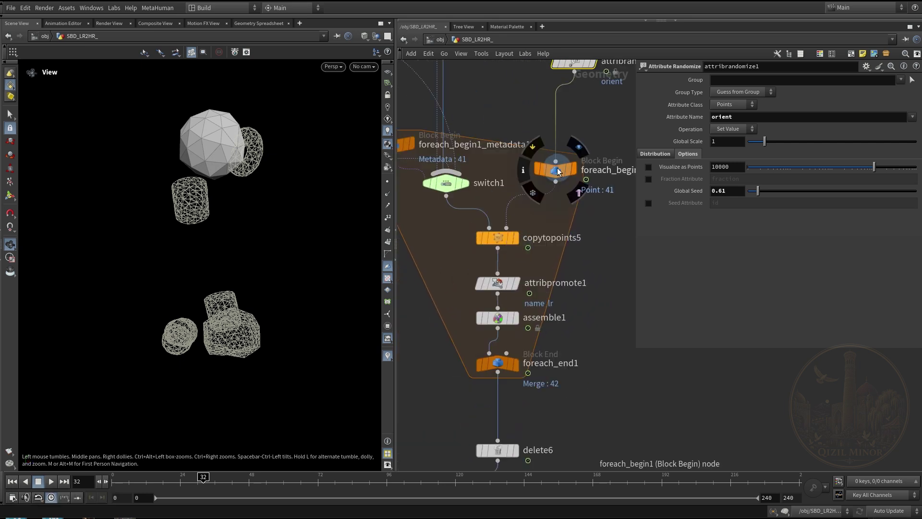
{"action": "left_click_drag", "start_coordinate": [556, 182], "coordinate": [561, 175]}
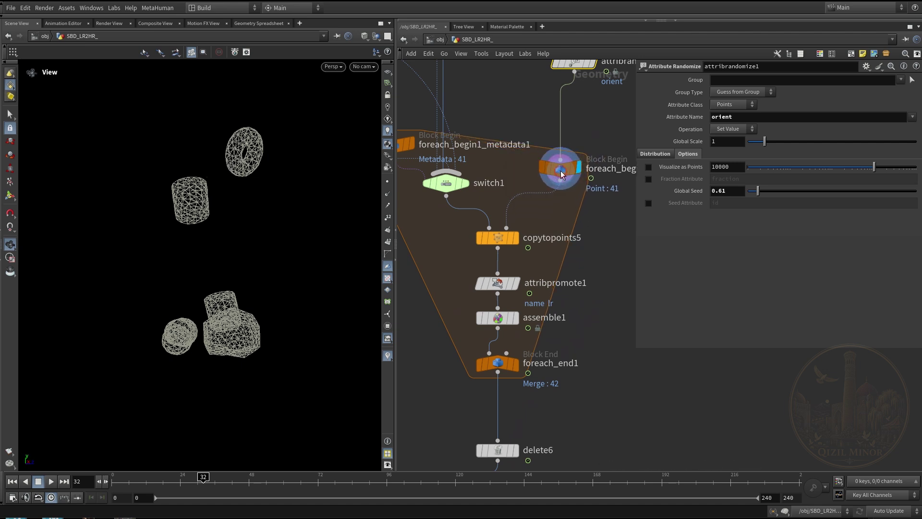
{"action": "left_click", "coordinate": [561, 174]}
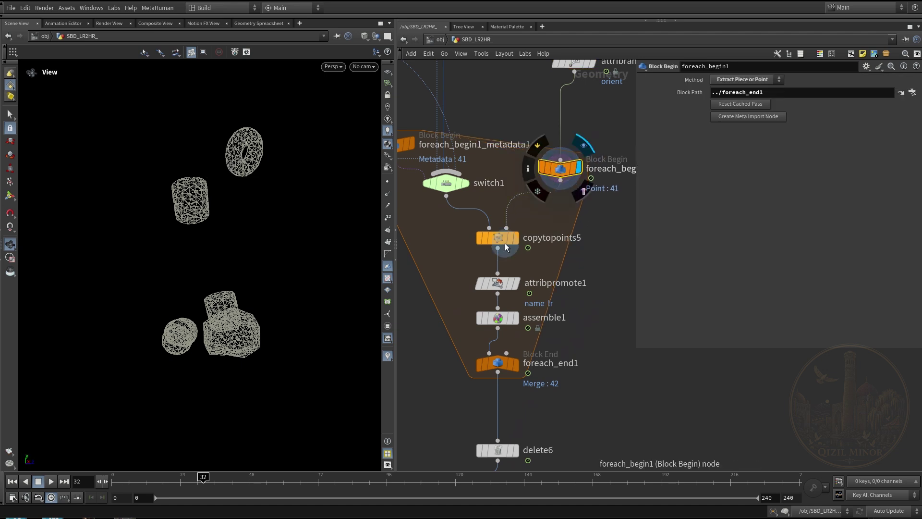
Display the foreach_begin1 output and examine the method and block path of foreach_begin1_metadata1.
{"action": "left_click", "coordinate": [581, 197]}
{"action": "mouse_move", "coordinate": [444, 186]}
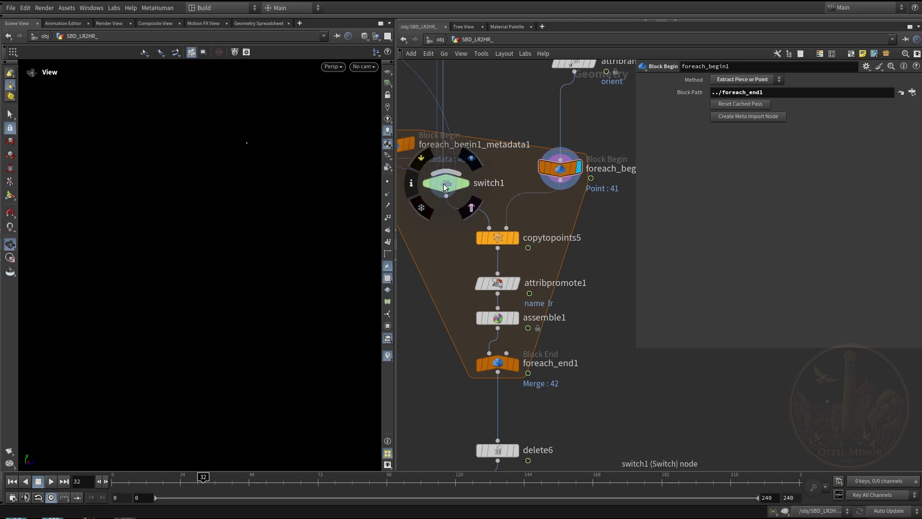
{"action": "middle_click_drag", "start_coordinate": [413, 329], "coordinate": [451, 373]}
{"action": "left_click", "coordinate": [460, 191]}
{"action": "left_click", "coordinate": [741, 101]}
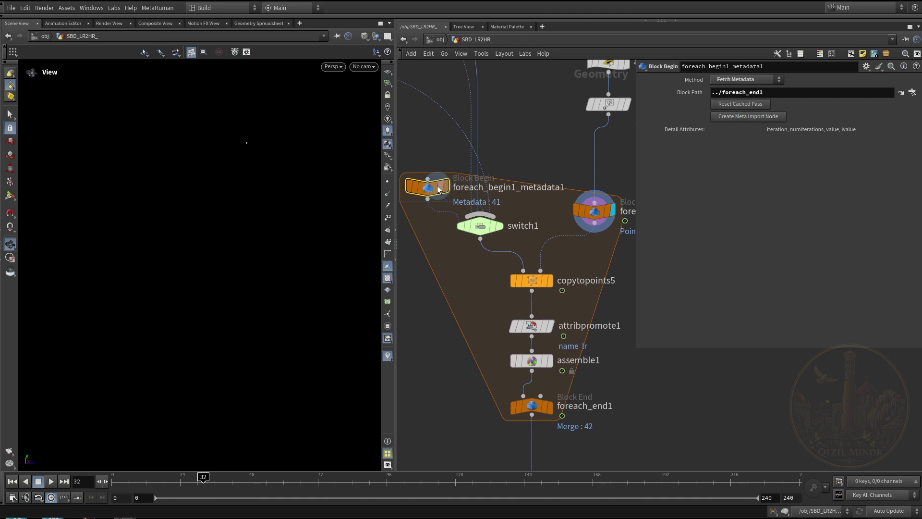
Examine the select-input expression and spare input of switch1, and move the node down closer to copytopoints5.
{"action": "left_click", "coordinate": [482, 232]}
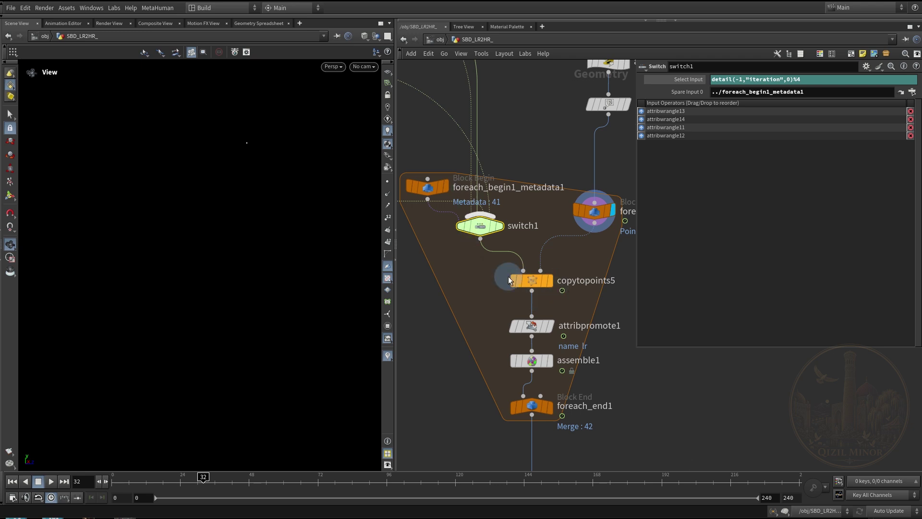
{"action": "mouse_move", "coordinate": [534, 278]}
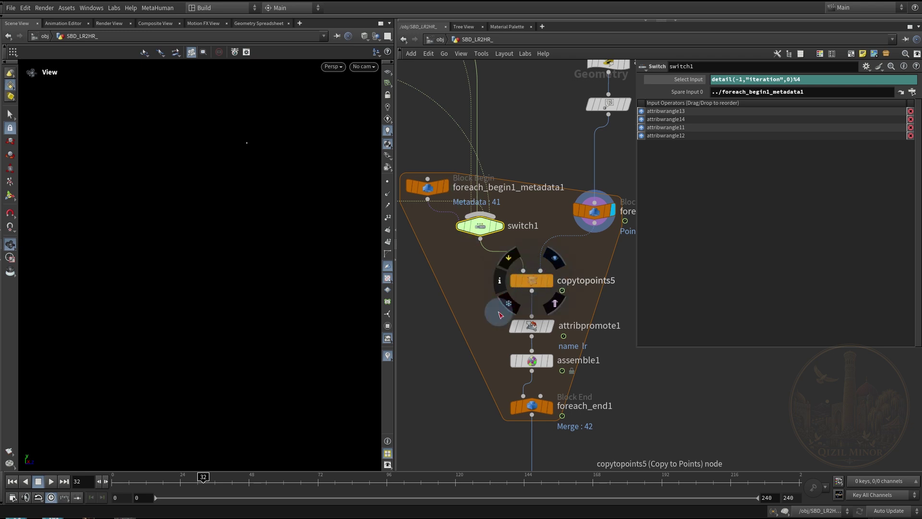
{"action": "middle_click_drag", "start_coordinate": [430, 315], "coordinate": [438, 339]}
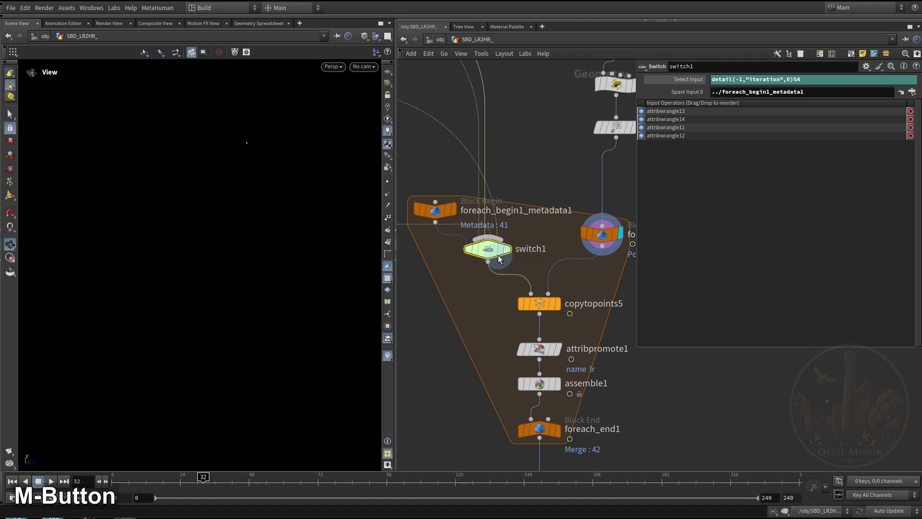
{"action": "left_click_drag", "start_coordinate": [494, 261], "coordinate": [493, 282]}
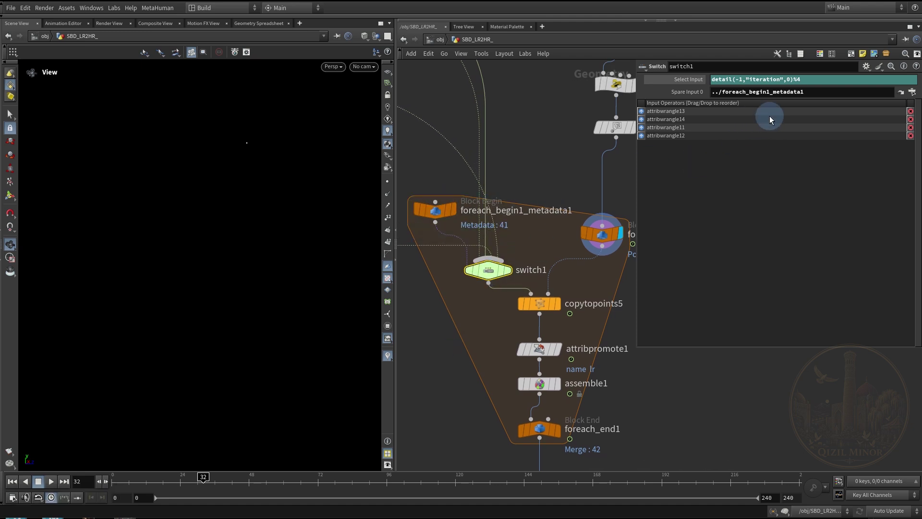
{"action": "left_click_drag", "start_coordinate": [733, 80], "coordinate": [714, 89]}
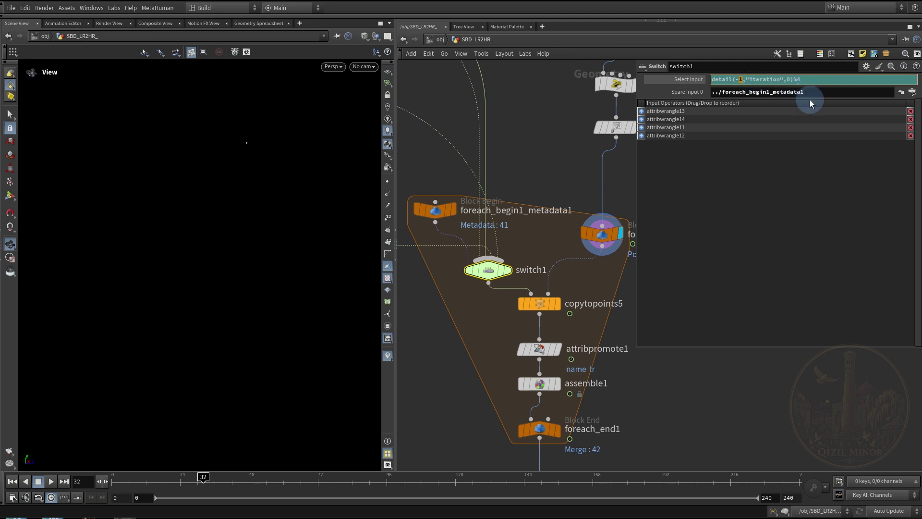
Display copytopoints5, examine its copy settings and trace the source shape branches that feed switch1.
{"action": "middle_click_drag", "start_coordinate": [534, 161], "coordinate": [519, 90]}
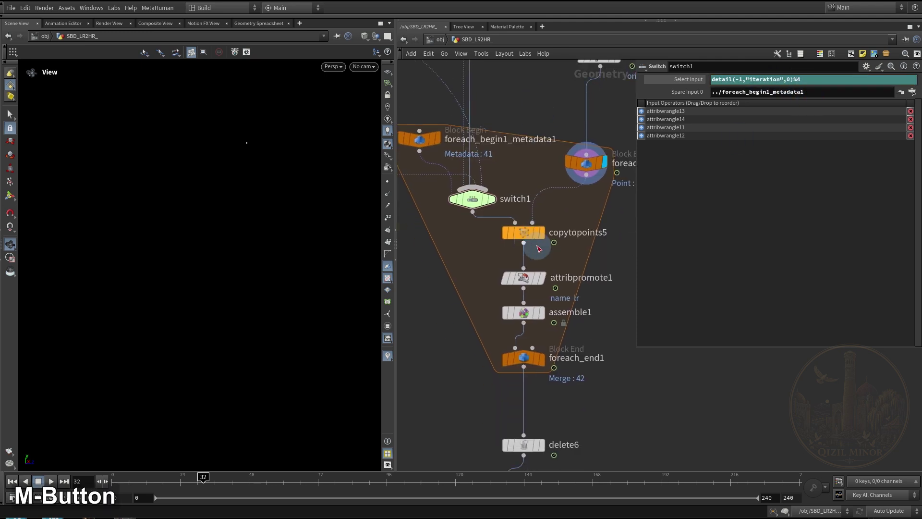
{"action": "left_click", "coordinate": [551, 221]}
{"action": "middle_click_drag", "start_coordinate": [462, 350], "coordinate": [453, 319]}
{"action": "scroll", "coordinate": [453, 319], "scroll_direction": "down", "scroll_amount": 5}
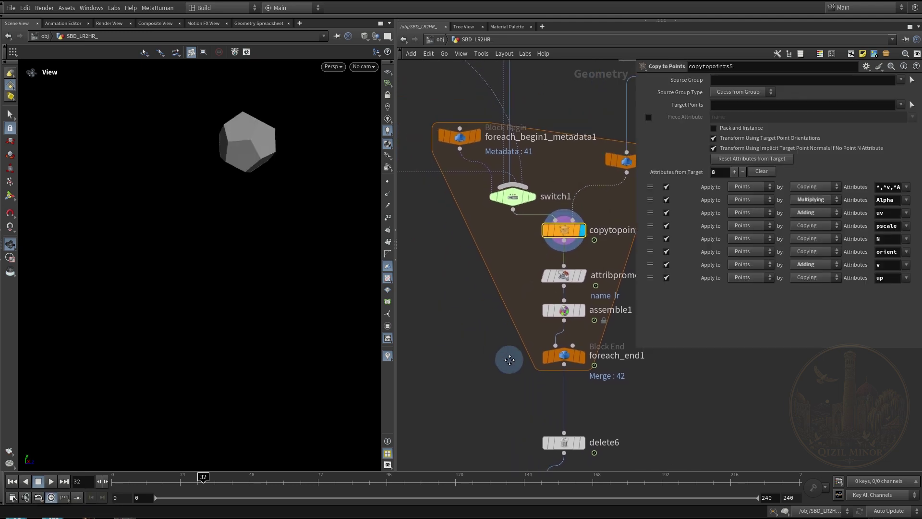
{"action": "middle_click_drag", "start_coordinate": [465, 221], "coordinate": [472, 335]}
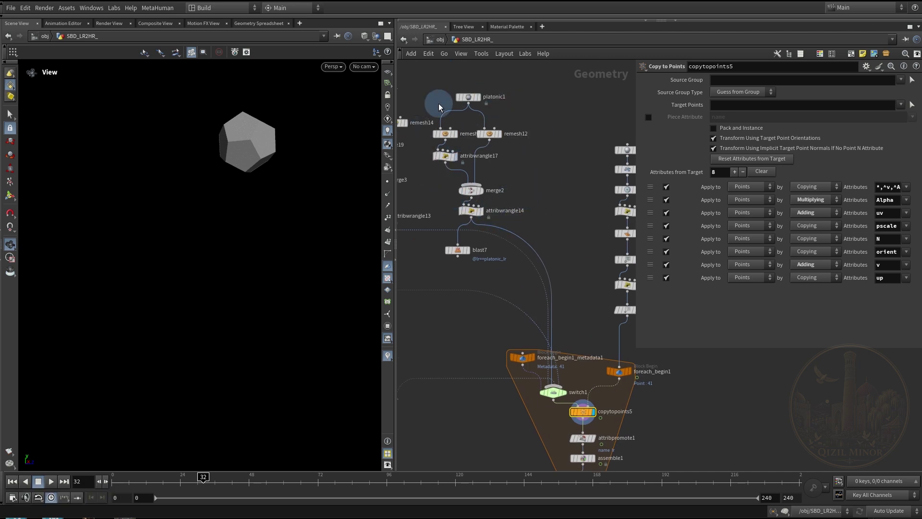
{"action": "middle_click_drag", "start_coordinate": [473, 263], "coordinate": [425, 128]}
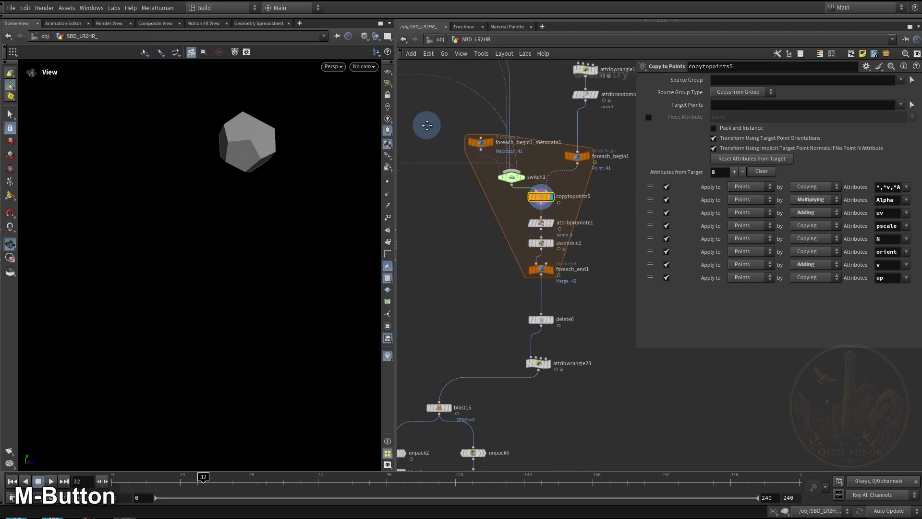
Examine the original attribute names and class conversion settings of attribpromote1.
{"action": "scroll", "coordinate": [562, 242], "scroll_direction": "up", "scroll_amount": 3}
{"action": "left_click", "coordinate": [552, 224]}
{"action": "middle_click_drag", "start_coordinate": [469, 282], "coordinate": [458, 278]}
{"action": "left_click_drag", "start_coordinate": [750, 80], "coordinate": [726, 80]}
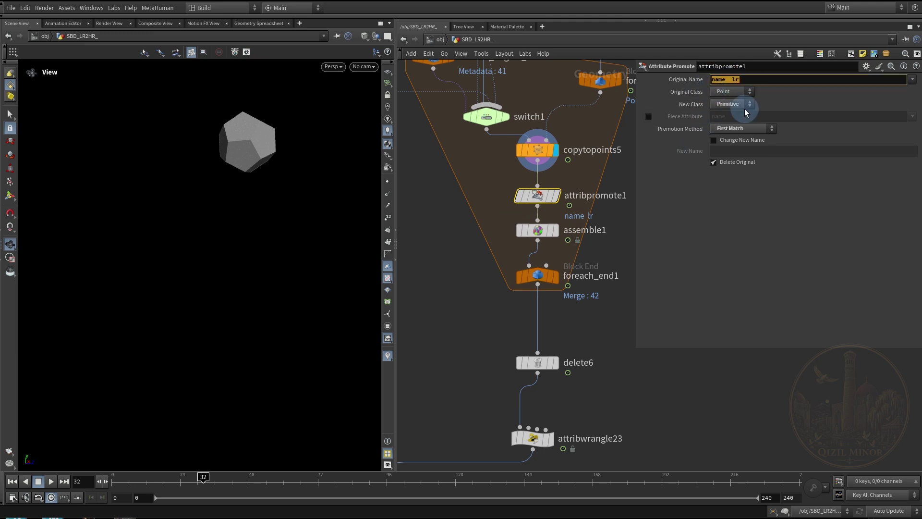
Examine the packed primitive and packed fragment options of assemble1.
{"action": "left_click", "coordinate": [537, 230]}
{"action": "mouse_move", "coordinate": [534, 275]}
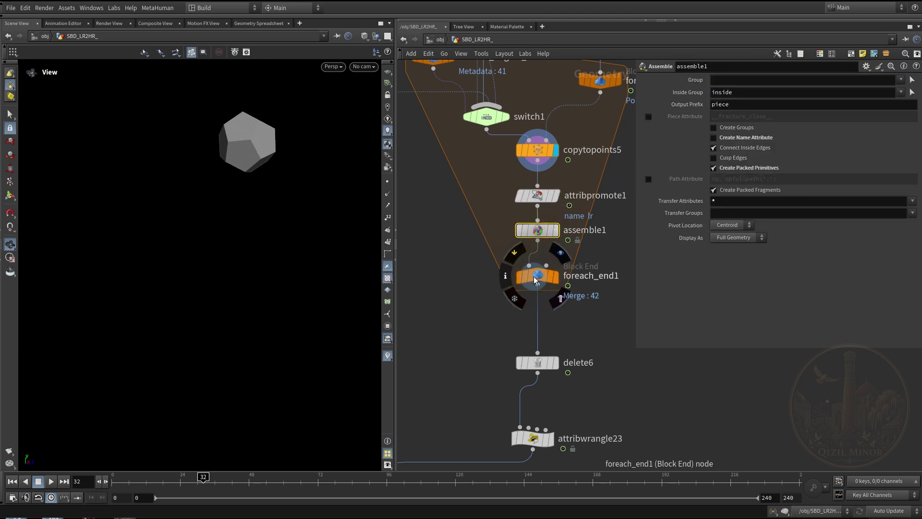
{"action": "middle_click_drag", "start_coordinate": [453, 301], "coordinate": [439, 271]}
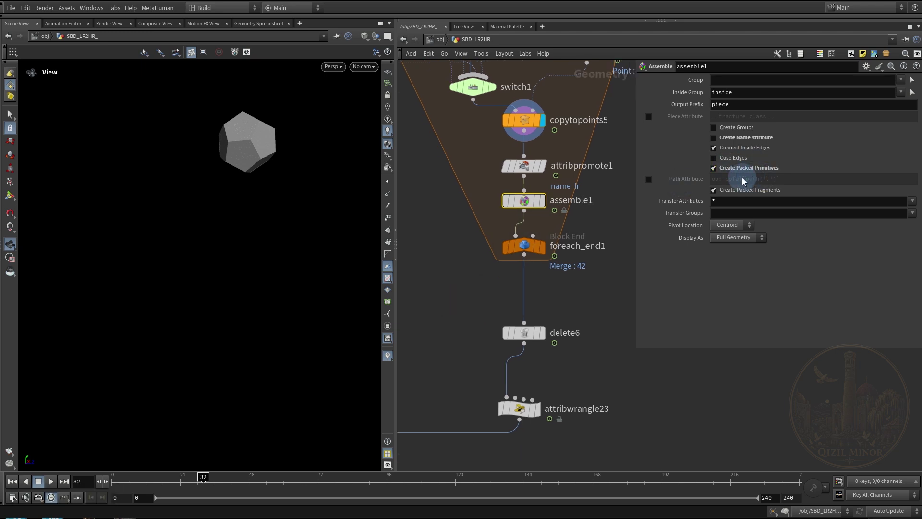
Display foreach_end1 and scrub the timeline to frame 39 to preview the merged copies.
{"action": "mouse_move", "coordinate": [530, 249]}
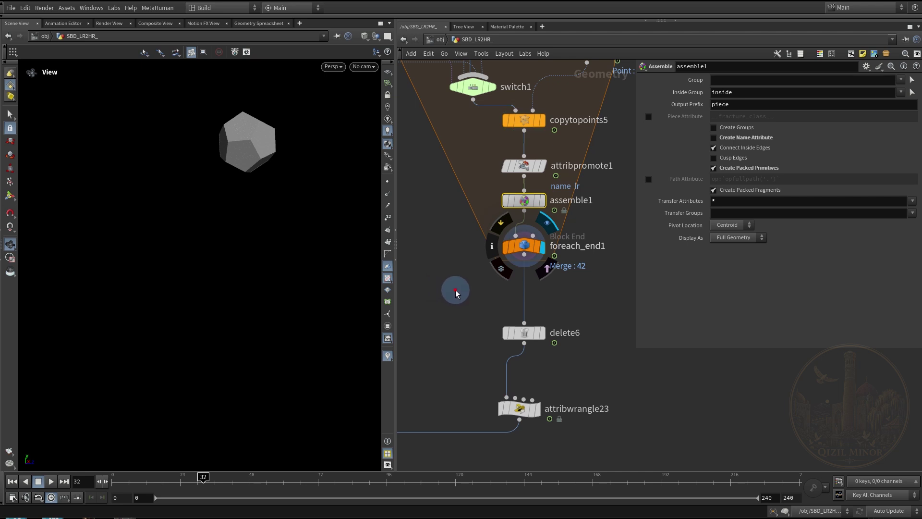
{"action": "middle_click_drag", "start_coordinate": [456, 295], "coordinate": [448, 307]}
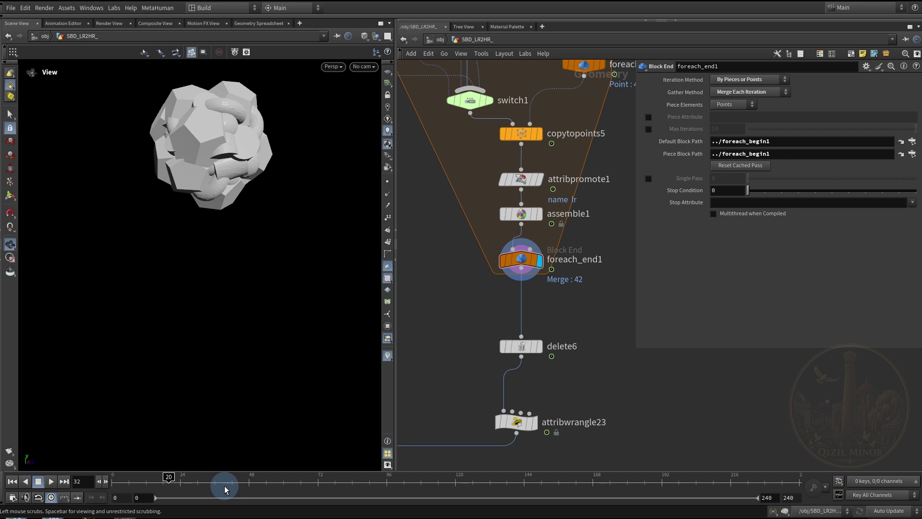
{"action": "left_click", "coordinate": [449, 286]}
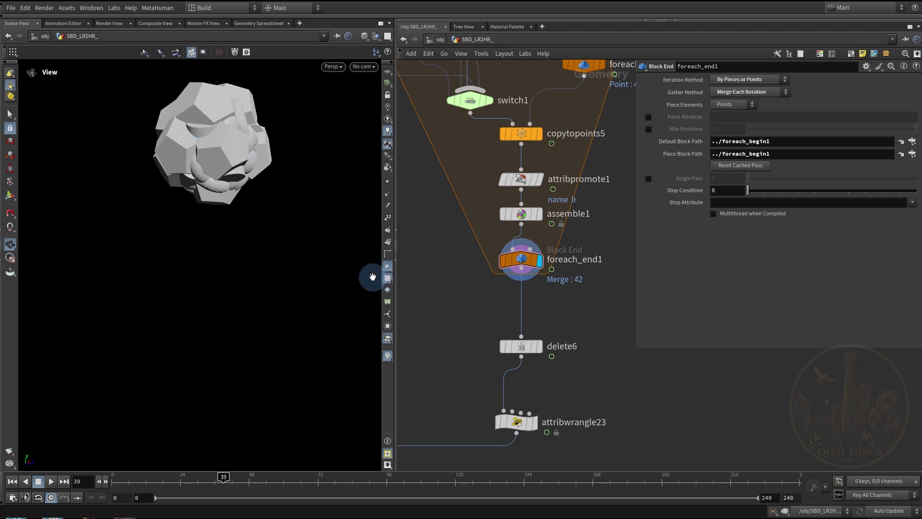
Display delete6 and examine its delete operation and random per-frame point pattern expression.
{"action": "middle_click_drag", "start_coordinate": [471, 312], "coordinate": [626, 227]}
{"action": "left_click", "coordinate": [520, 308]}
{"action": "left_click", "coordinate": [502, 310]}
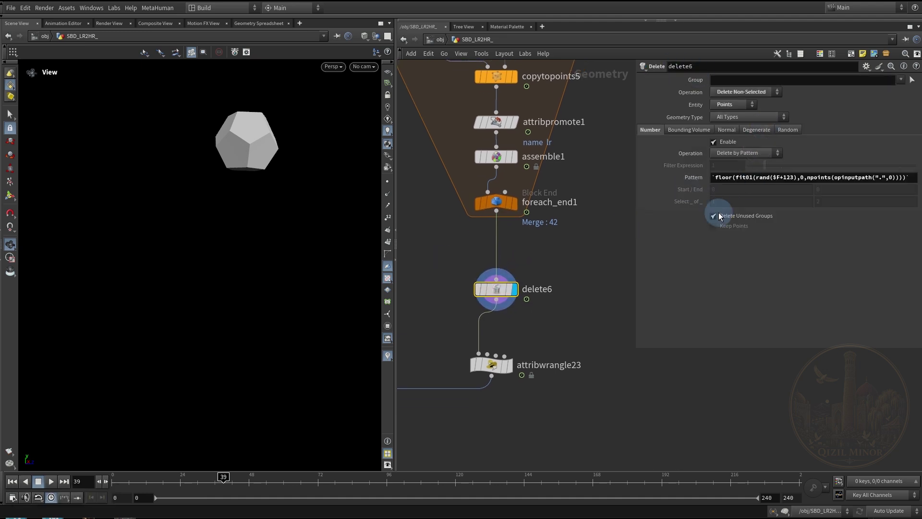
{"action": "left_click_drag", "start_coordinate": [915, 177], "coordinate": [689, 179]}
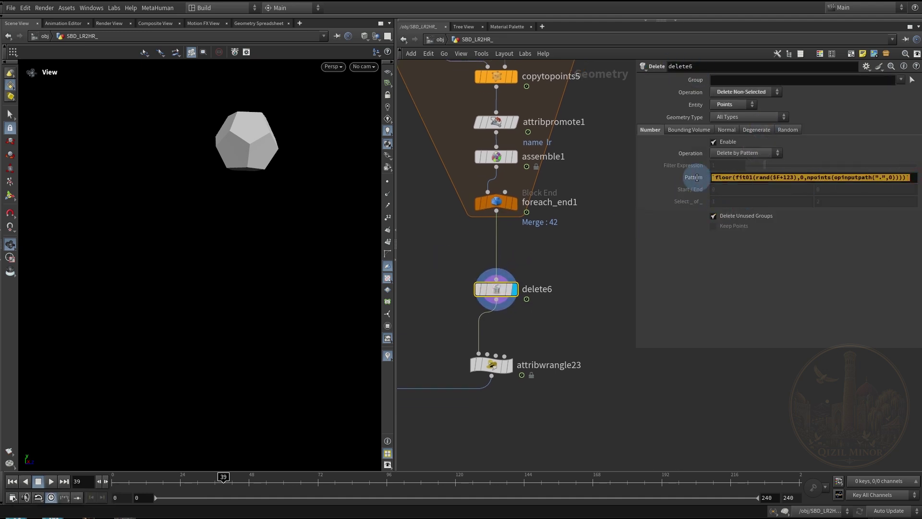
Scrub the timeline to frame 33 to preview the delete6 output, and compare it with the foreach_end1 output.
{"action": "left_click", "coordinate": [561, 266]}
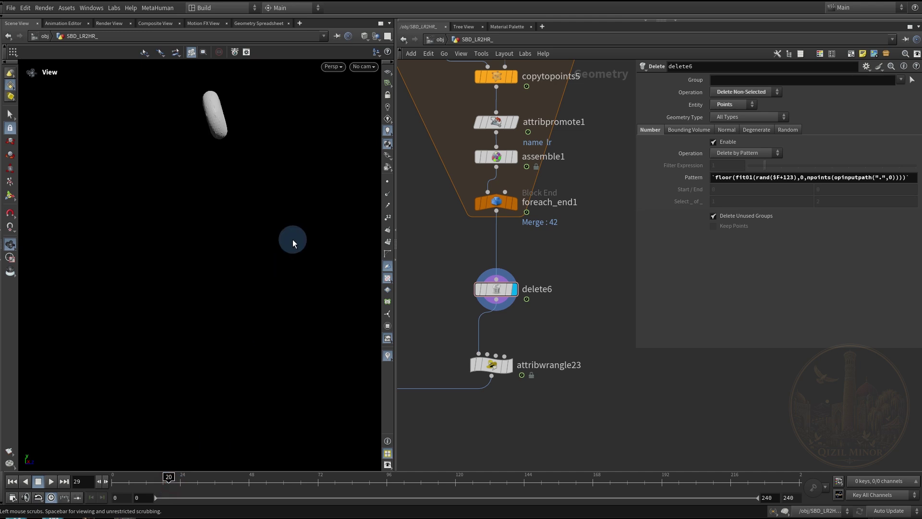
{"action": "left_click", "coordinate": [206, 483]}
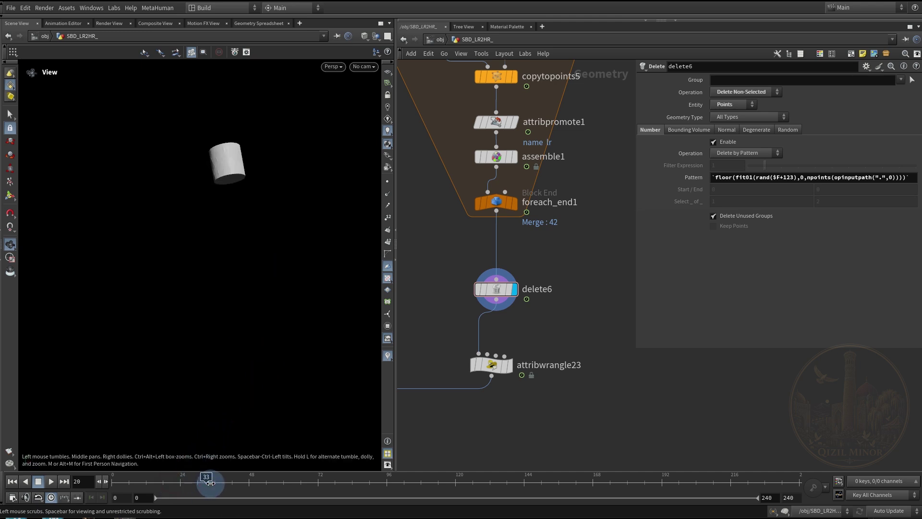
{"action": "mouse_move", "coordinate": [461, 317]}
{"action": "middle_mouse_down"}
{"action": "mouse_move", "coordinate": [449, 329]}
{"action": "mouse_move", "coordinate": [460, 299]}
{"action": "middle_mouse_up"}
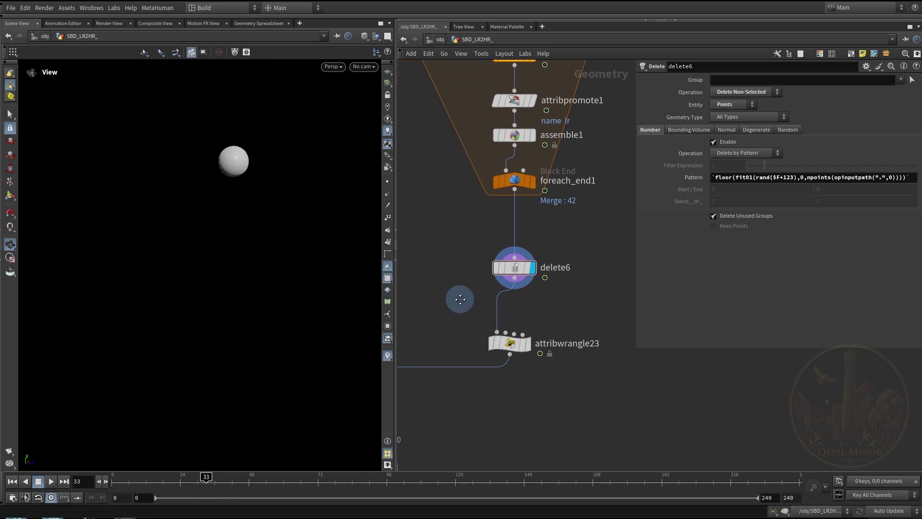
{"action": "left_click", "coordinate": [517, 183]}
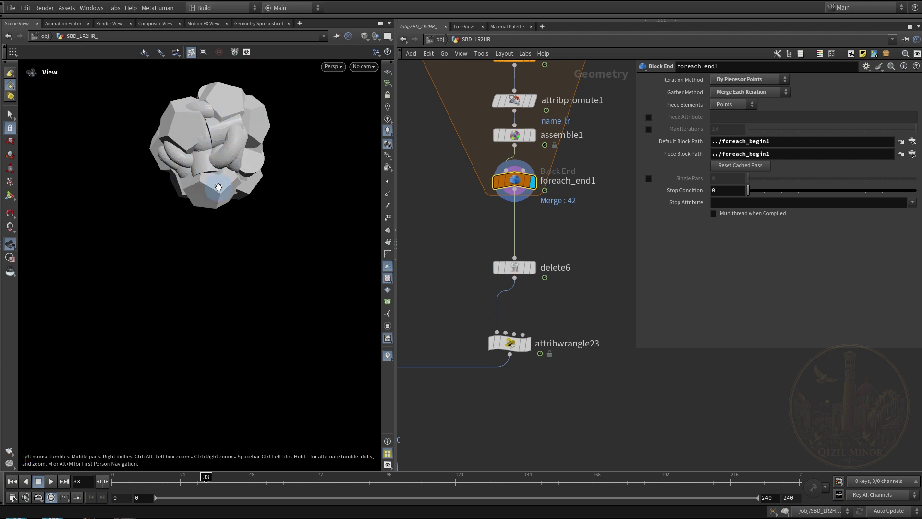
Display attribwrangle23 and move the node up directly beneath delete6.
{"action": "mouse_move", "coordinate": [531, 343]}
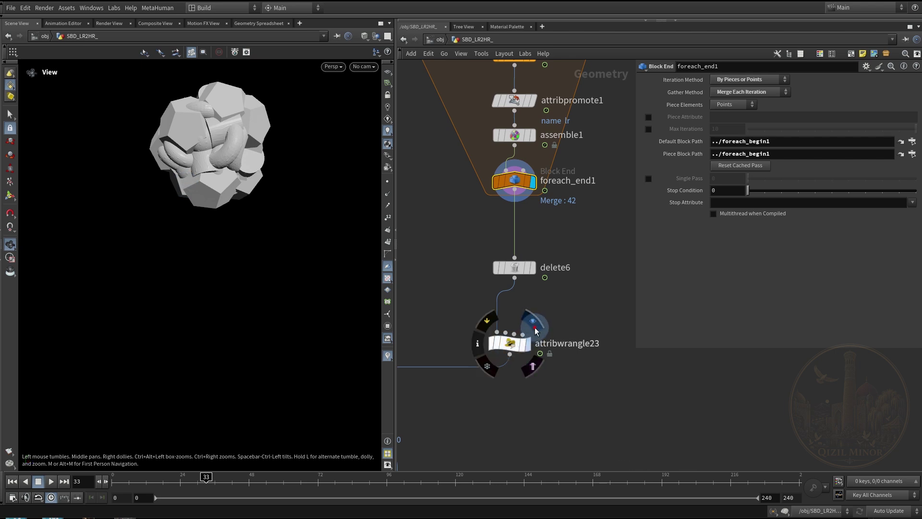
{"action": "left_click", "coordinate": [534, 327]}
{"action": "left_click", "coordinate": [510, 343]}
{"action": "middle_click_drag", "start_coordinate": [439, 289], "coordinate": [454, 251]}
{"action": "mouse_move", "coordinate": [545, 311]}
{"action": "left_click_drag", "start_coordinate": [531, 309], "coordinate": [537, 278]}
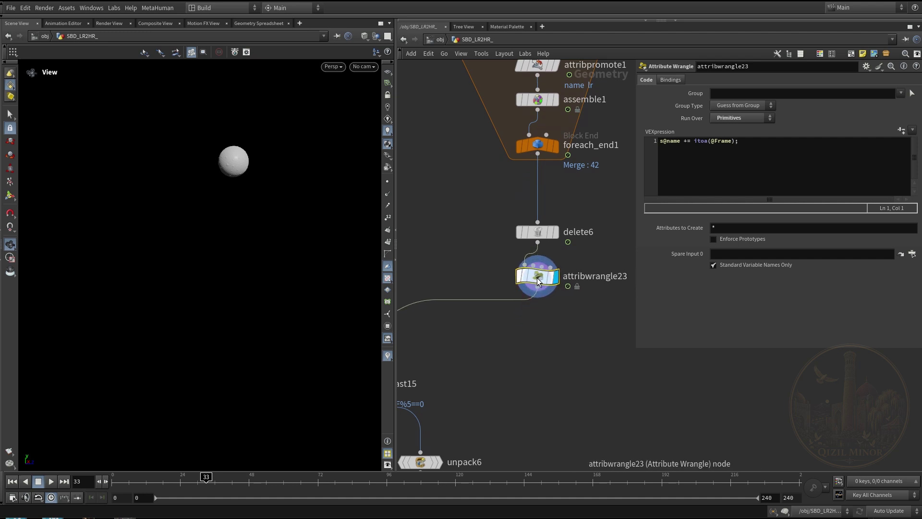
Examine the VEX line in attribwrangle23 that appends the frame number to the name attribute.
{"action": "left_click_drag", "start_coordinate": [740, 141], "coordinate": [659, 142]}
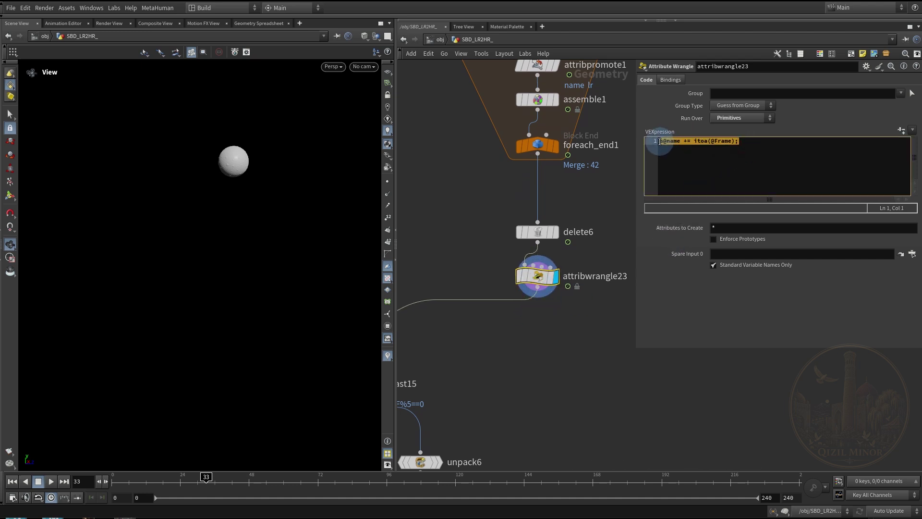
{"action": "left_click", "coordinate": [682, 154]}
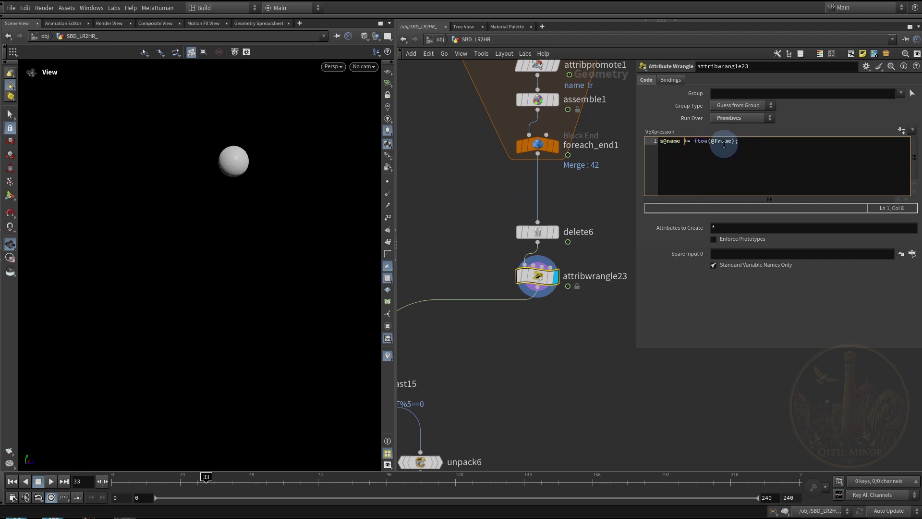
{"action": "middle_click_drag", "start_coordinate": [535, 370], "coordinate": [523, 389]}
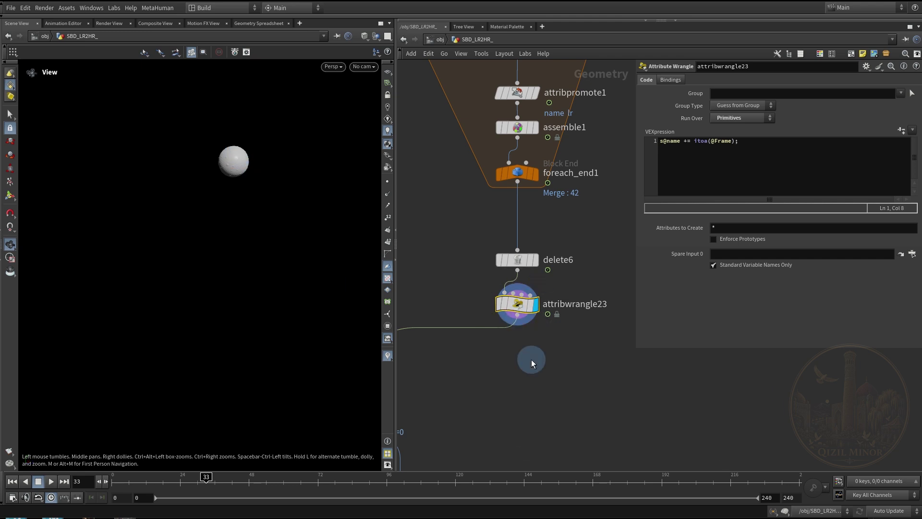
Open the geometry spreadsheet of attribwrangle23 and show its primitive attributes.
{"action": "middle_click_drag", "start_coordinate": [531, 360], "coordinate": [528, 358]}
{"action": "right_click", "coordinate": [514, 309]}
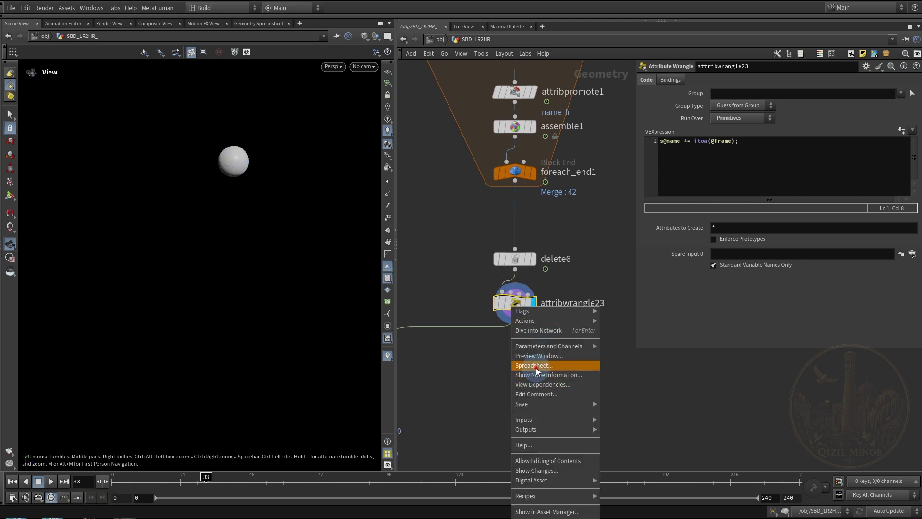
{"action": "left_click", "coordinate": [550, 365]}
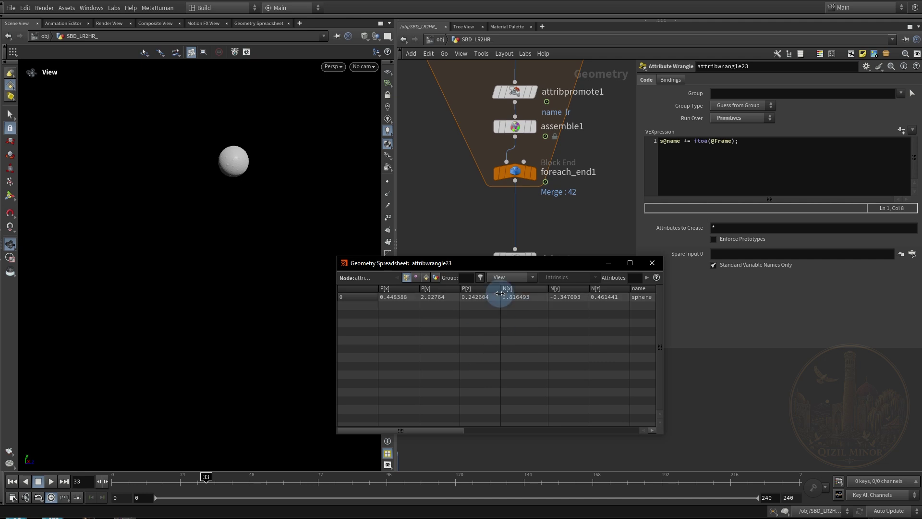
{"action": "left_click", "coordinate": [426, 277]}
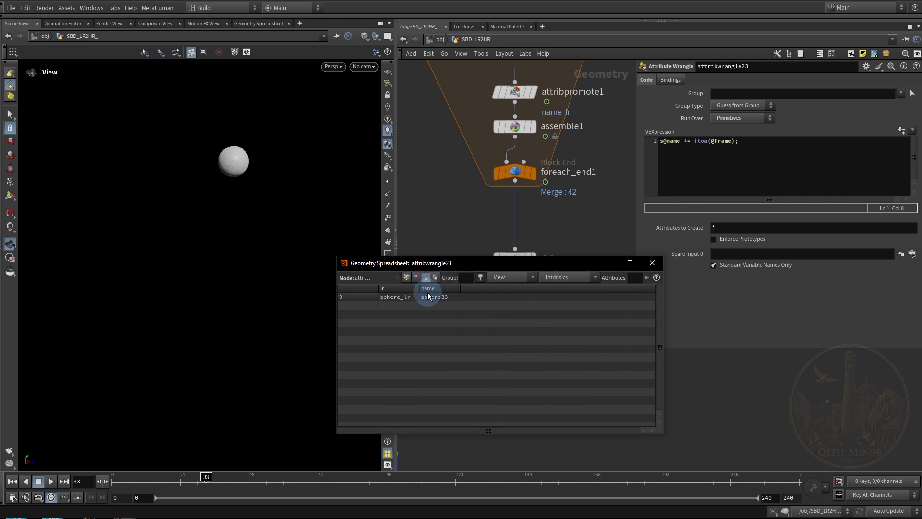
Advance the timeline to frame 36 while checking the name attribute on each frame, and close the geometry spreadsheet.
{"action": "left_click", "coordinate": [207, 480]}
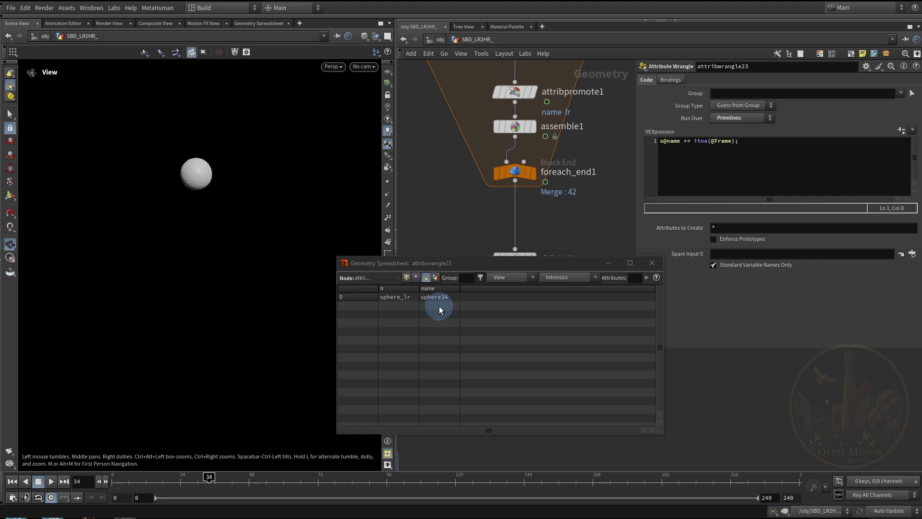
{"action": "left_click", "coordinate": [217, 488]}
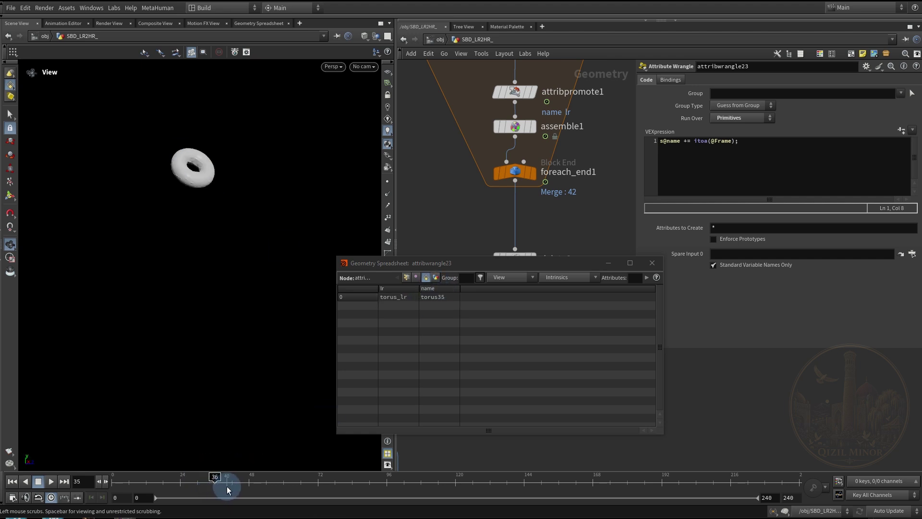
{"action": "left_click", "coordinate": [652, 263]}
Display the foreach_end1 node to view the merged result of the copy loop.
{"action": "middle_click_drag", "start_coordinate": [543, 387], "coordinate": [534, 356]}
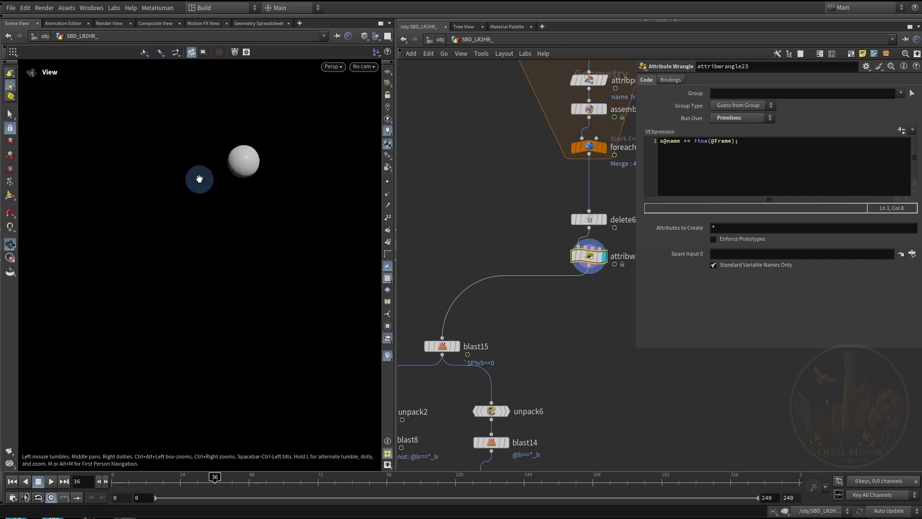
{"action": "mouse_move", "coordinate": [598, 152]}
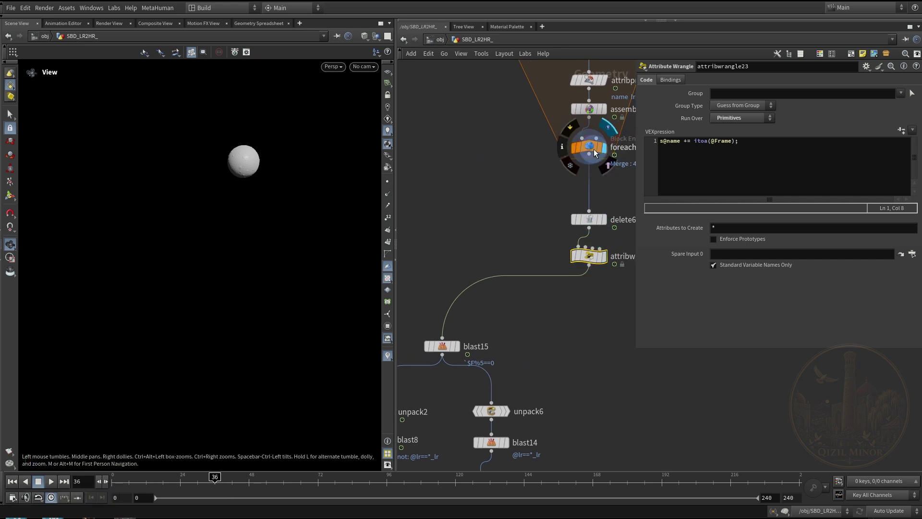
{"action": "left_click", "coordinate": [594, 152]}
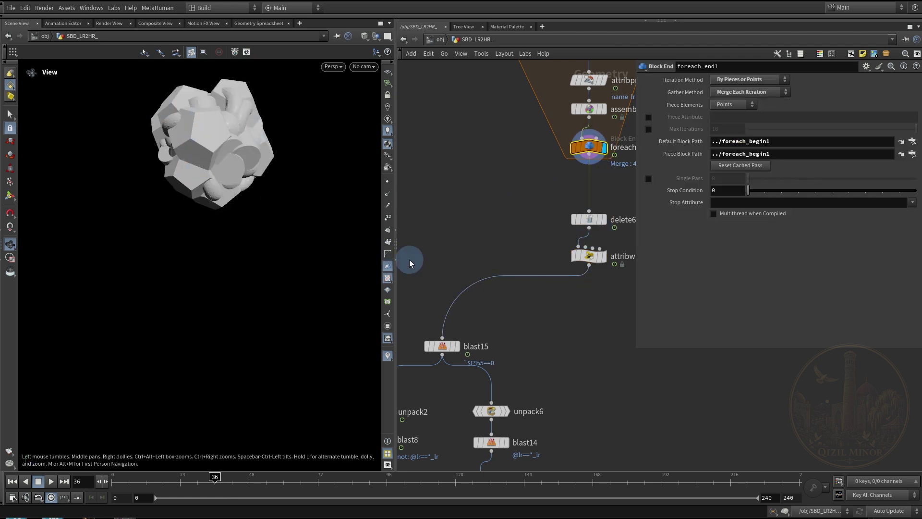
Display blast15 and examine its group expression based on $F%5==0.
{"action": "left_click", "coordinate": [445, 347]}
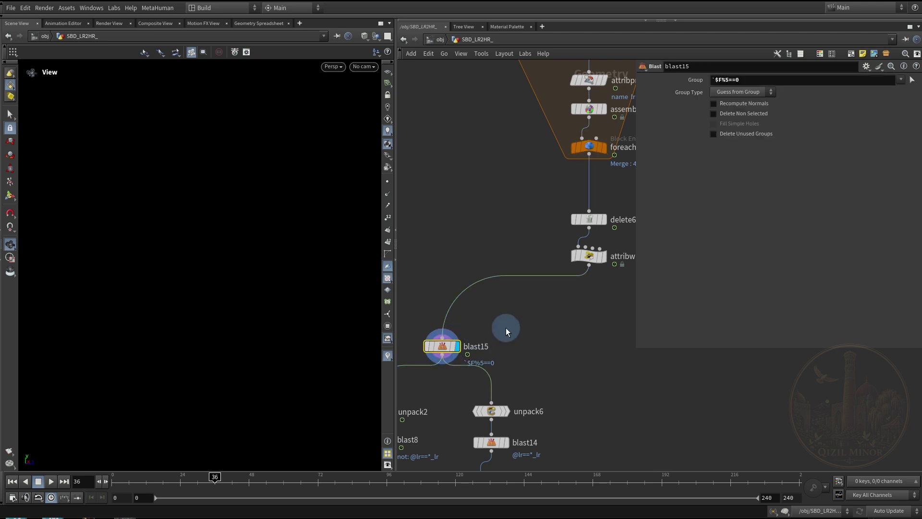
{"action": "middle_click_drag", "start_coordinate": [505, 323], "coordinate": [533, 278]}
{"action": "left_click", "coordinate": [747, 79]}
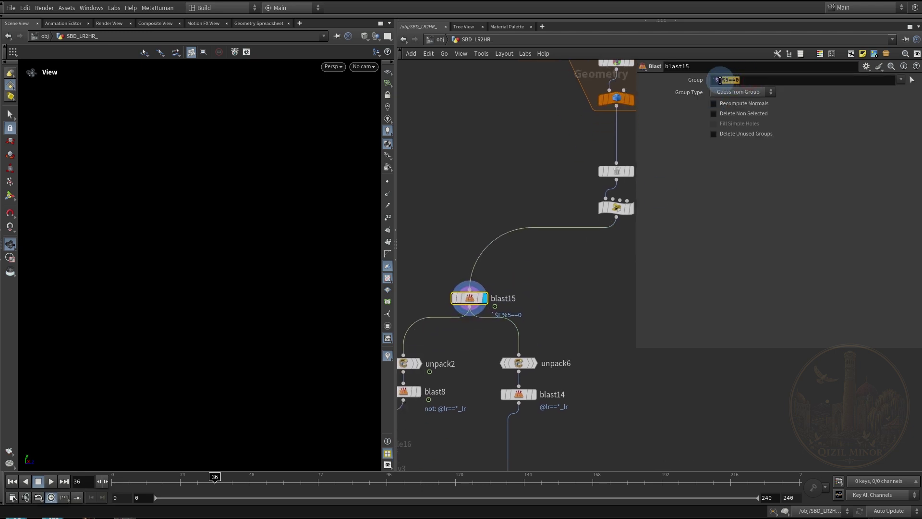
{"action": "left_click", "coordinate": [585, 256]}
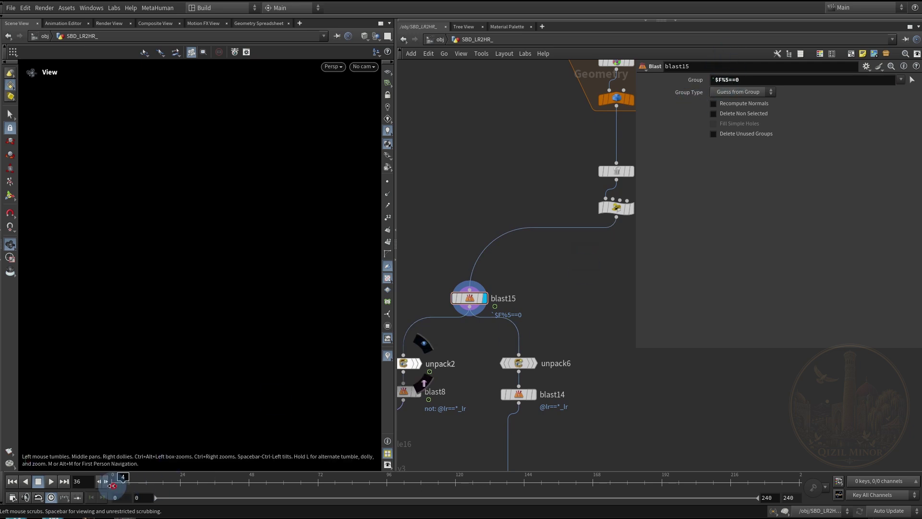
Scrub the timeline from frame 0 to frame 5 to check on which frames blast15 lets a piece through.
{"action": "left_click_drag", "start_coordinate": [112, 485], "coordinate": [113, 485]}
{"action": "double_click", "coordinate": [729, 80]}
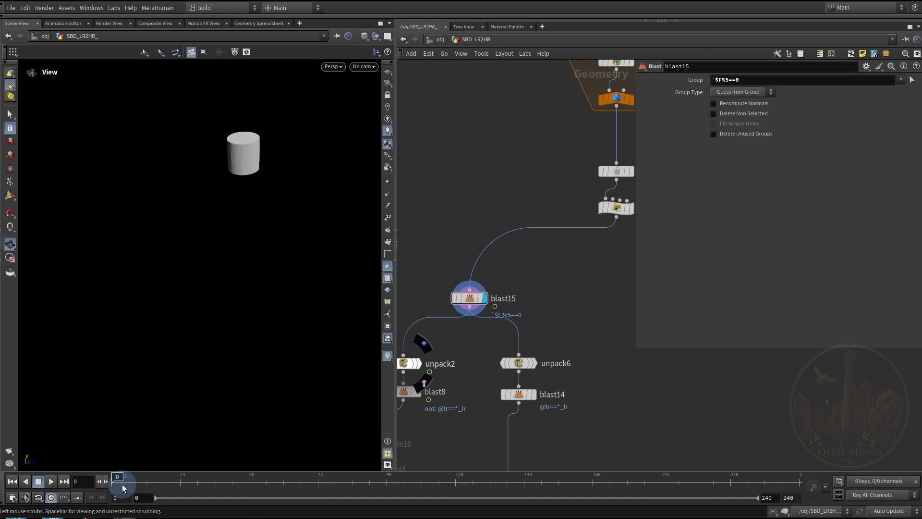
{"action": "left_click", "coordinate": [123, 486]}
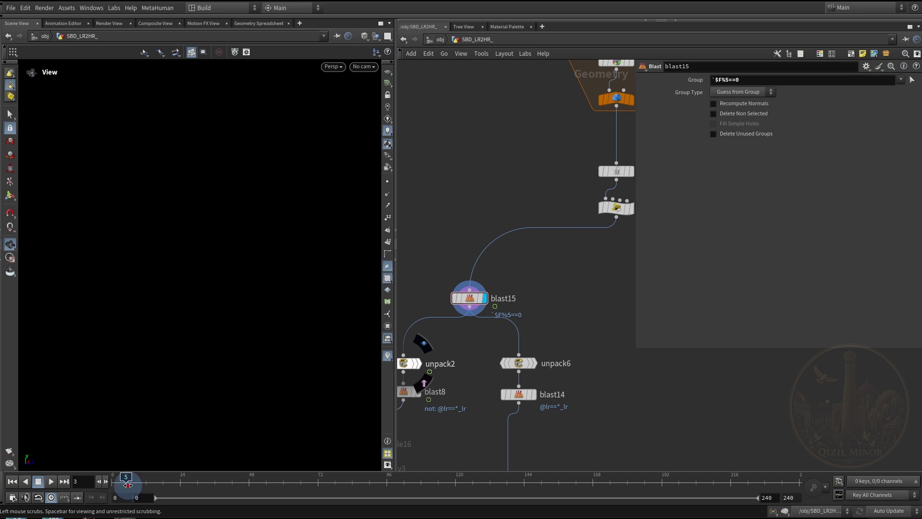
{"action": "left_click", "coordinate": [135, 485]}
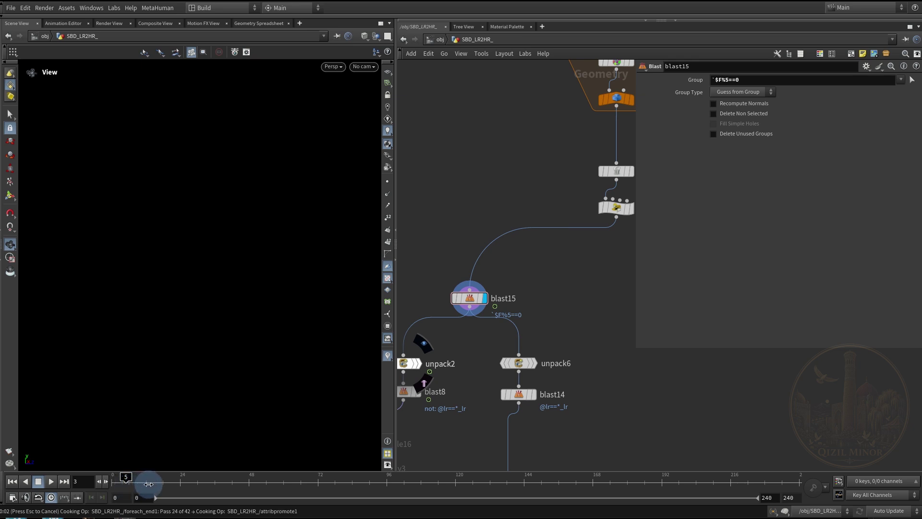
Inspect unpack2 and display blast8 in the low-resolution branch to view the isolated _lr geometry.
{"action": "middle_click_drag", "start_coordinate": [454, 344], "coordinate": [526, 266]}
{"action": "mouse_move", "coordinate": [524, 307]}
{"action": "middle_mouse_down"}
{"action": "mouse_move", "coordinate": [531, 237]}
{"action": "mouse_move", "coordinate": [519, 262]}
{"action": "mouse_move", "coordinate": [521, 288]}
{"action": "mouse_move", "coordinate": [535, 243]}
{"action": "mouse_move", "coordinate": [529, 221]}
{"action": "mouse_move", "coordinate": [531, 270]}
{"action": "mouse_move", "coordinate": [517, 310]}
{"action": "middle_mouse_up"}
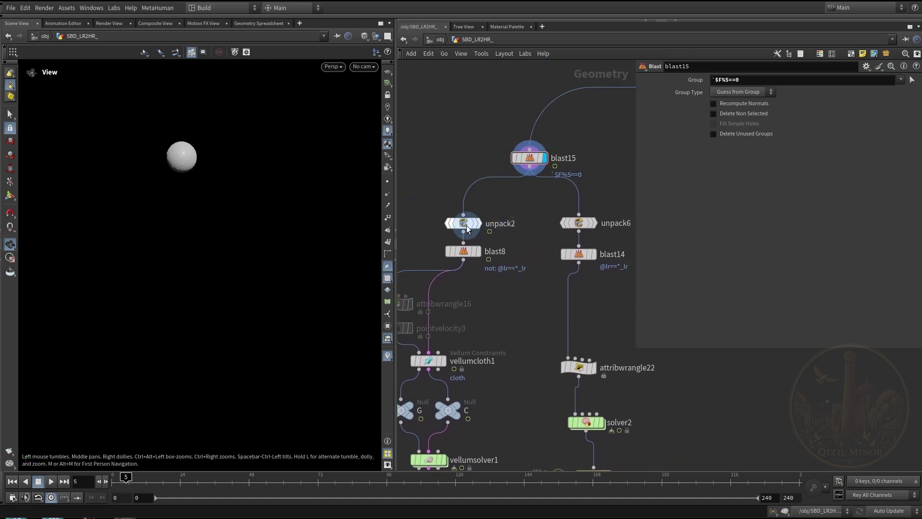
{"action": "left_click", "coordinate": [477, 224]}
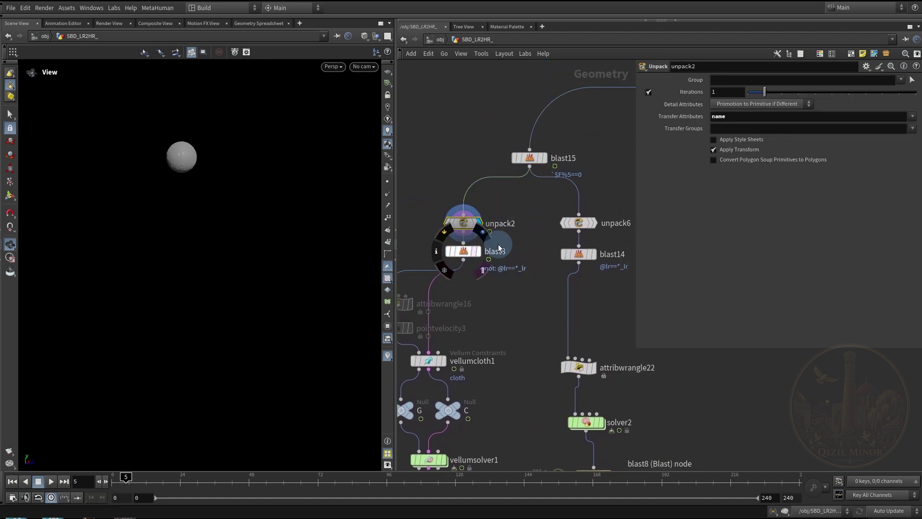
{"action": "left_click", "coordinate": [483, 235]}
Display vellumcloth1 to inspect its cloth constraints, and return the timeline to frame 0.
{"action": "middle_click_drag", "start_coordinate": [497, 311], "coordinate": [543, 174]}
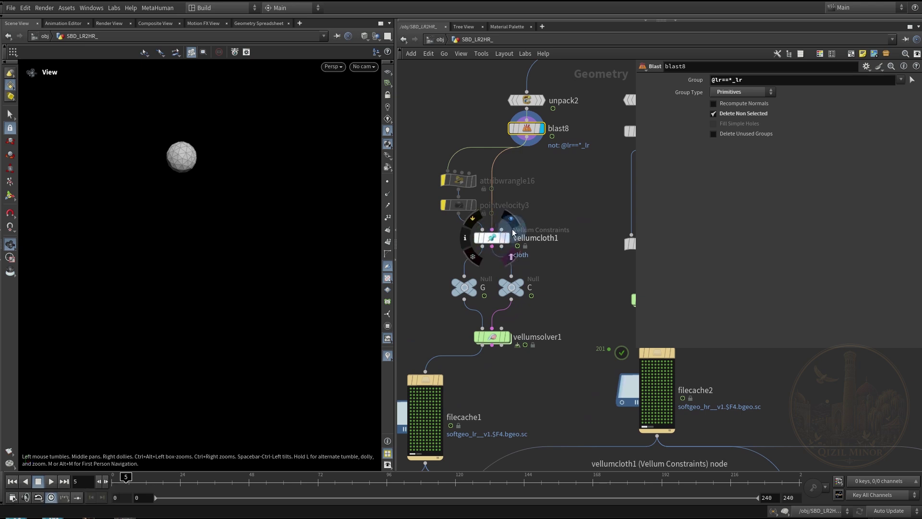
{"action": "left_click", "coordinate": [492, 245]}
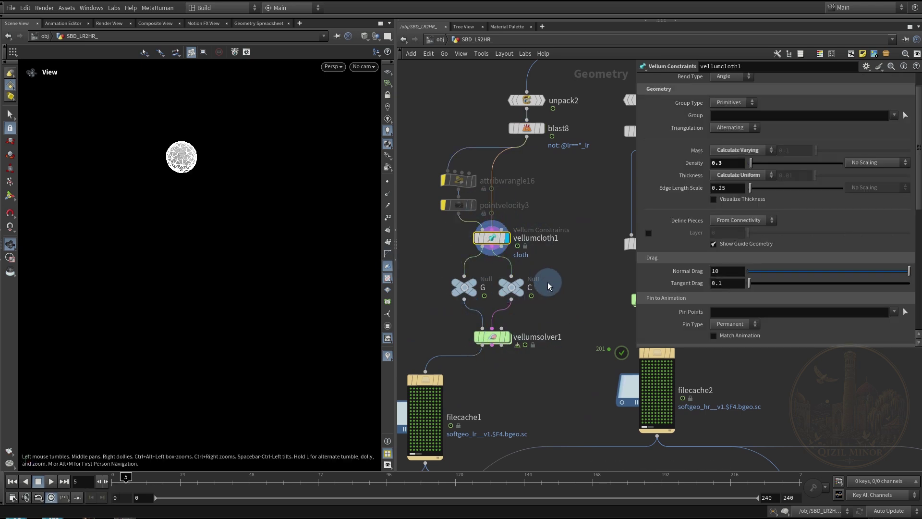
{"action": "middle_click_drag", "start_coordinate": [549, 284], "coordinate": [552, 304]}
{"action": "left_click", "coordinate": [554, 333]}
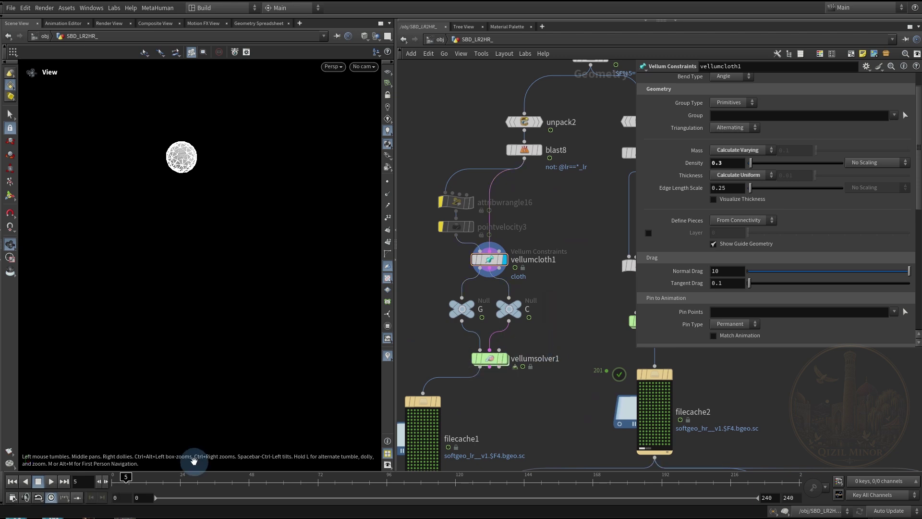
{"action": "left_click", "coordinate": [11, 482]}
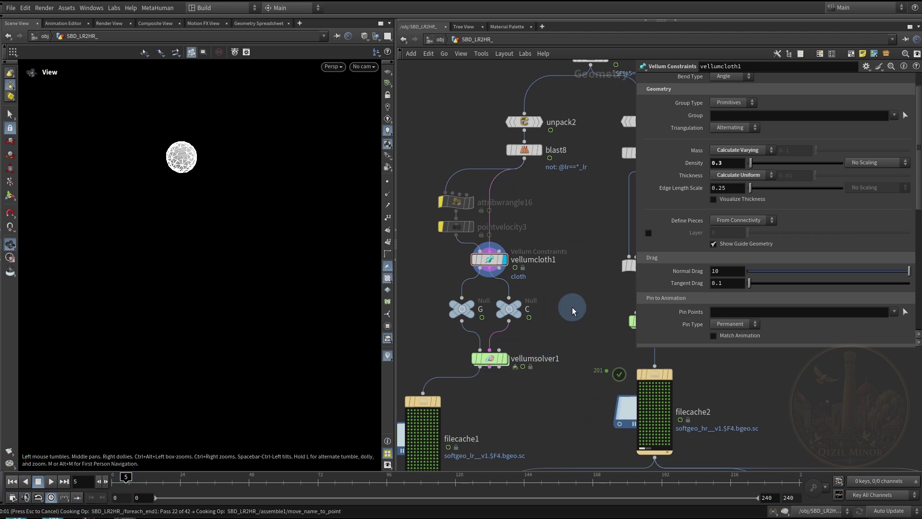
{"action": "middle_click_drag", "start_coordinate": [558, 323], "coordinate": [558, 315]}
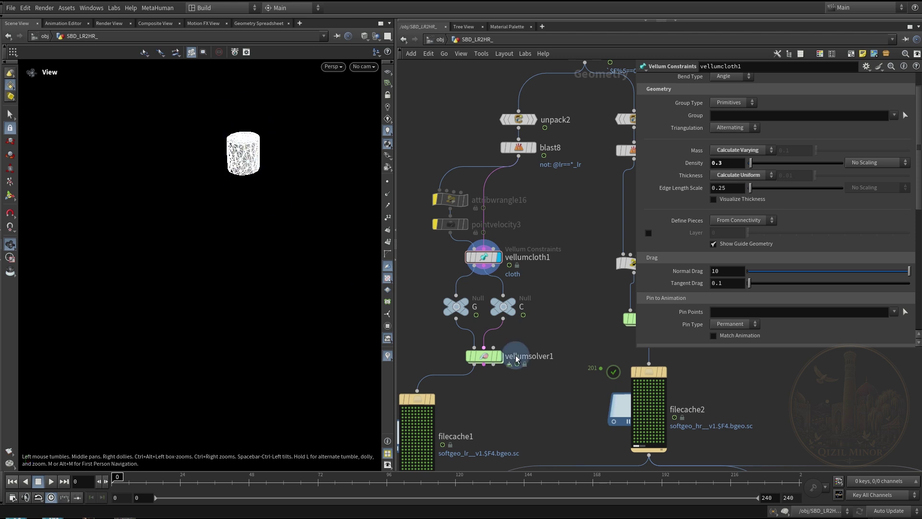
Open the forces network inside vellumsolver1 and examine vellumsource1's emission type and its source paths to G and C.
{"action": "double_click", "coordinate": [485, 356]}
{"action": "middle_click_drag", "start_coordinate": [539, 323], "coordinate": [488, 314]}
{"action": "left_click", "coordinate": [533, 305]}
{"action": "double_click", "coordinate": [761, 155]}
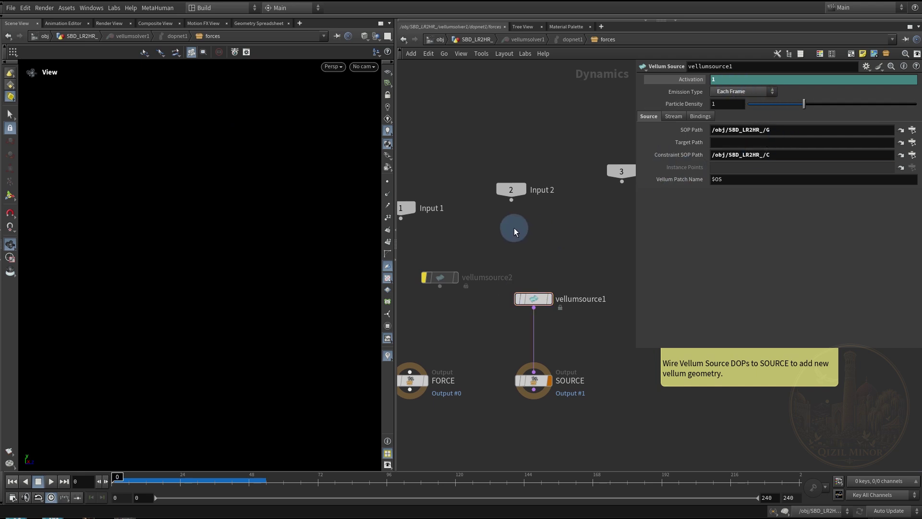
{"action": "middle_click_drag", "start_coordinate": [515, 226], "coordinate": [521, 234]}
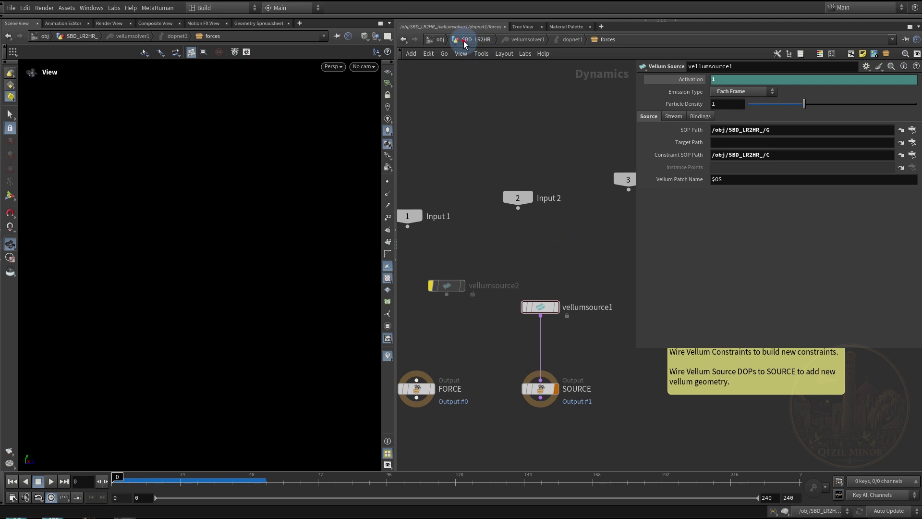
Return to the SBD_LR2HR_ network, review the G and C nulls feeding vellumsolver1, and recheck blast15's group expression.
{"action": "key", "text": "u"}
{"action": "key", "text": "u"}
{"action": "key", "text": "u"}
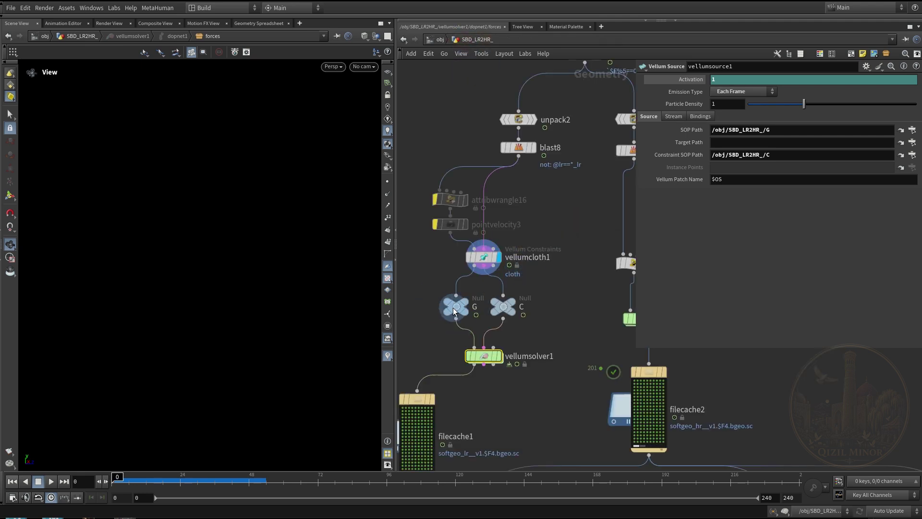
{"action": "middle_click_drag", "start_coordinate": [423, 265], "coordinate": [448, 248]}
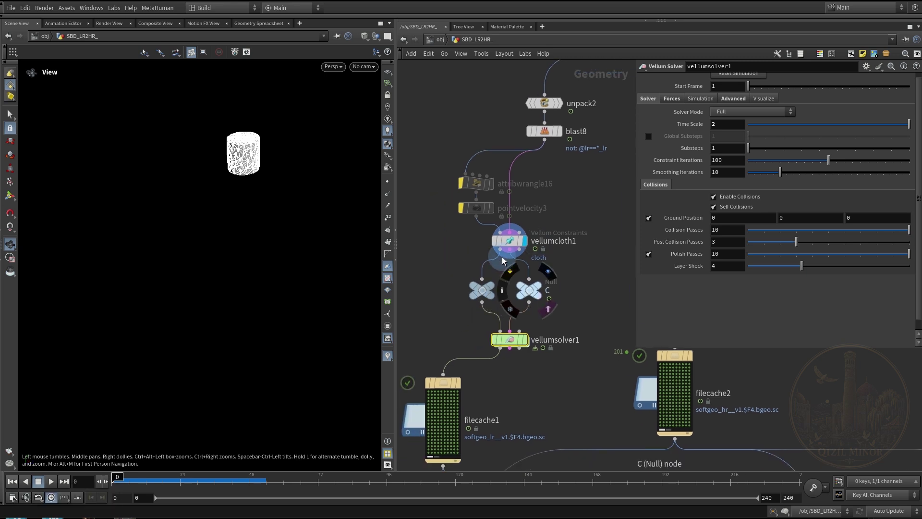
{"action": "middle_click_drag", "start_coordinate": [569, 306], "coordinate": [571, 291]}
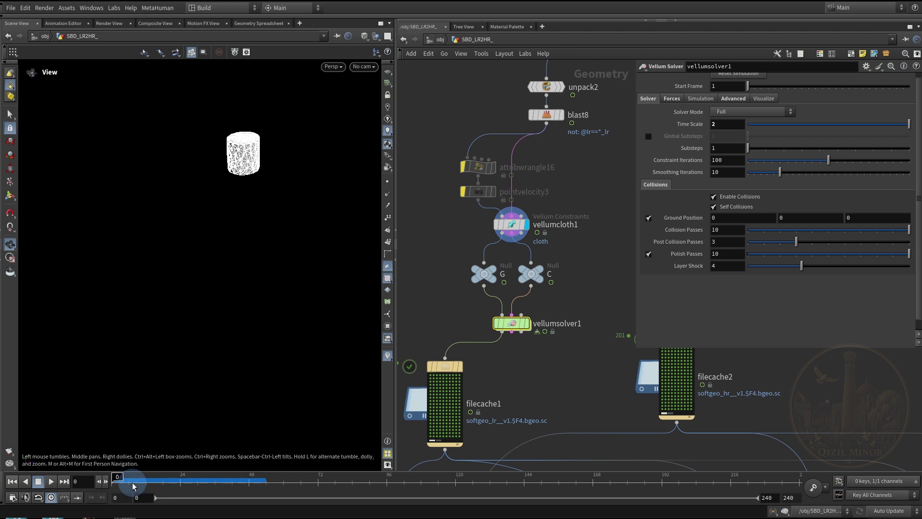
{"action": "middle_click_drag", "start_coordinate": [443, 244], "coordinate": [421, 346]}
{"action": "left_click_drag", "start_coordinate": [554, 105], "coordinate": [612, 153]}
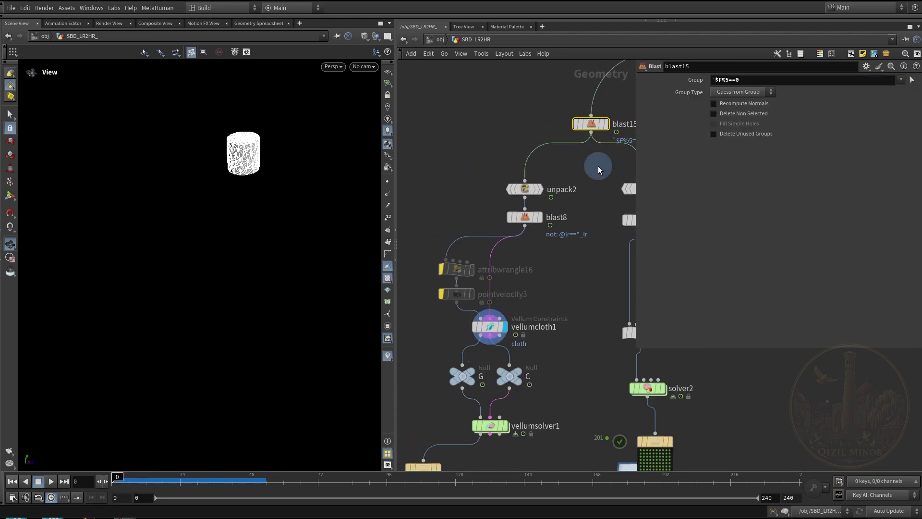
Display filecache1 and scrub the timeline to frame 7 to view the cached low-resolution simulation.
{"action": "middle_click_drag", "start_coordinate": [426, 370], "coordinate": [453, 250]}
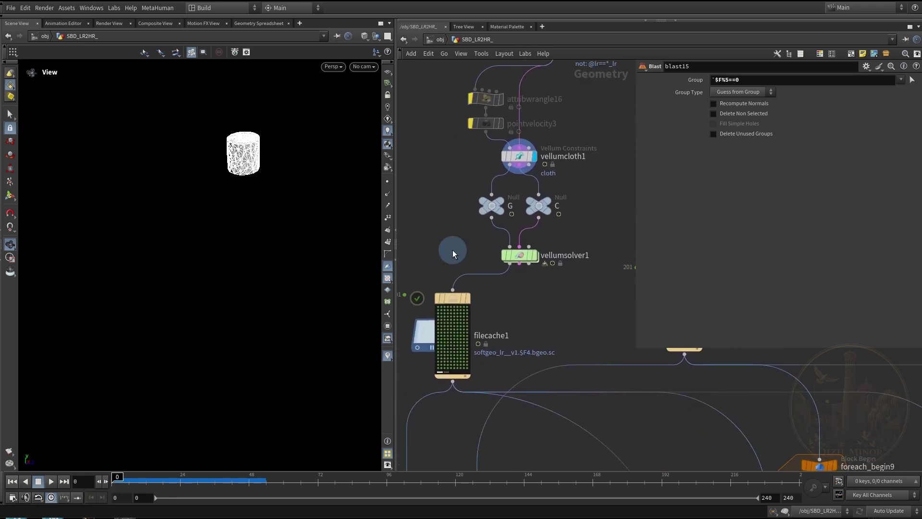
{"action": "left_click", "coordinate": [471, 298]}
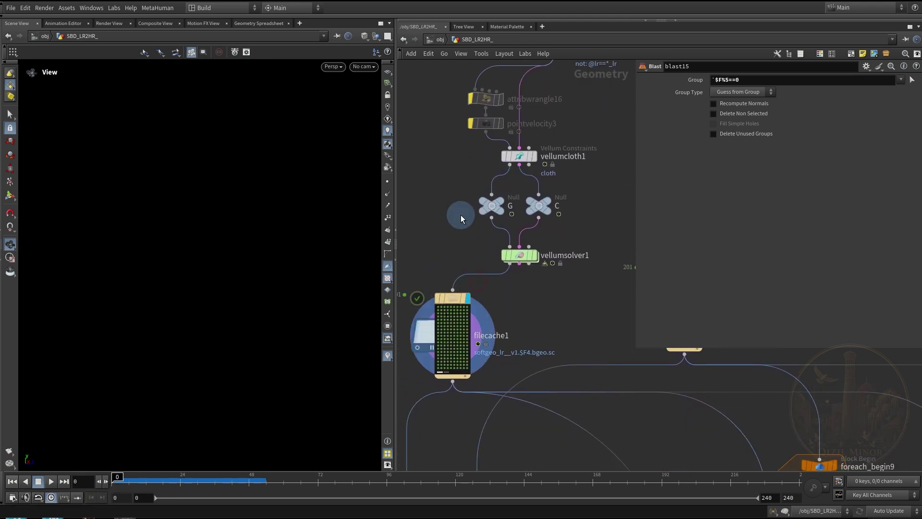
{"action": "mouse_move", "coordinate": [117, 480]}
{"action": "left_mouse_down"}
{"action": "mouse_move", "coordinate": [272, 494]}
{"action": "mouse_move", "coordinate": [392, 486]}
{"action": "mouse_move", "coordinate": [175, 486]}
{"action": "mouse_move", "coordinate": [135, 475]}
{"action": "left_mouse_up"}
Inspect unpack6, display blast14 in the high-resolution branch, and scrub to frame 20 to view the emitted piece.
{"action": "middle_click_drag", "start_coordinate": [579, 272], "coordinate": [530, 210]}
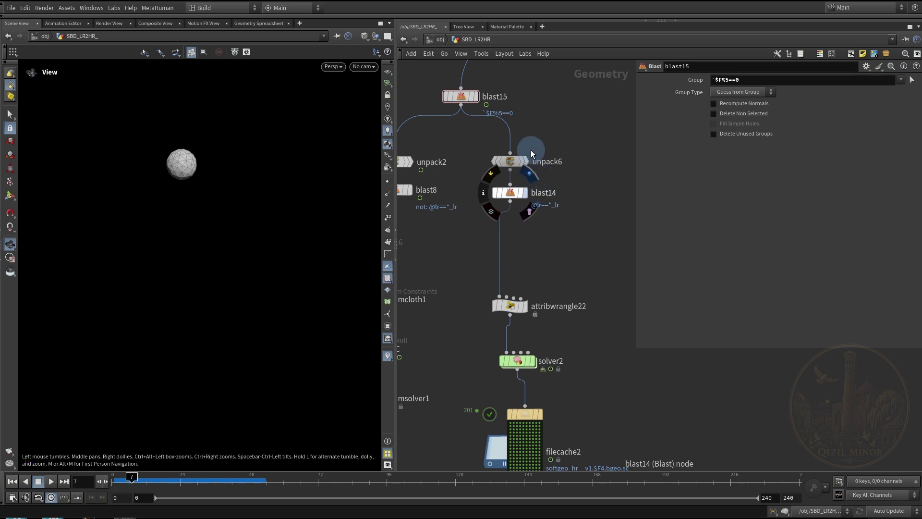
{"action": "left_click", "coordinate": [517, 165]}
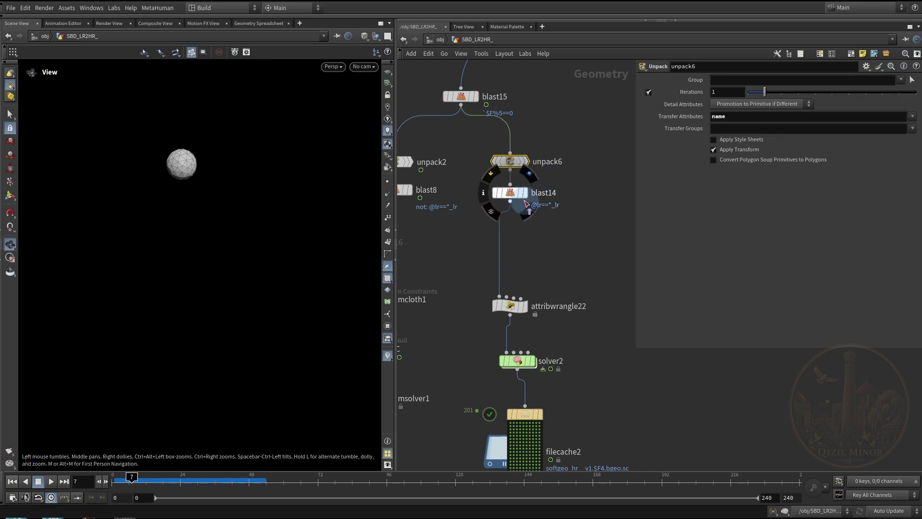
{"action": "left_click", "coordinate": [509, 197]}
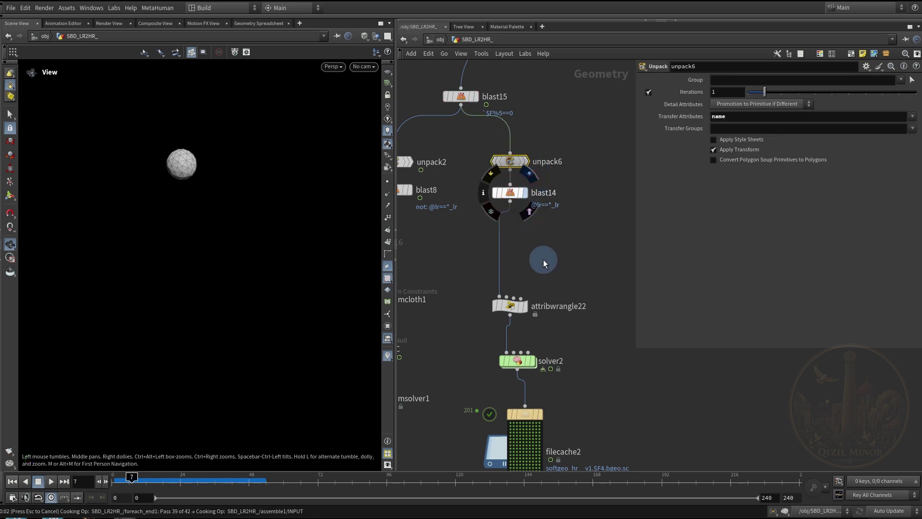
{"action": "middle_click_drag", "start_coordinate": [554, 257], "coordinate": [554, 264]}
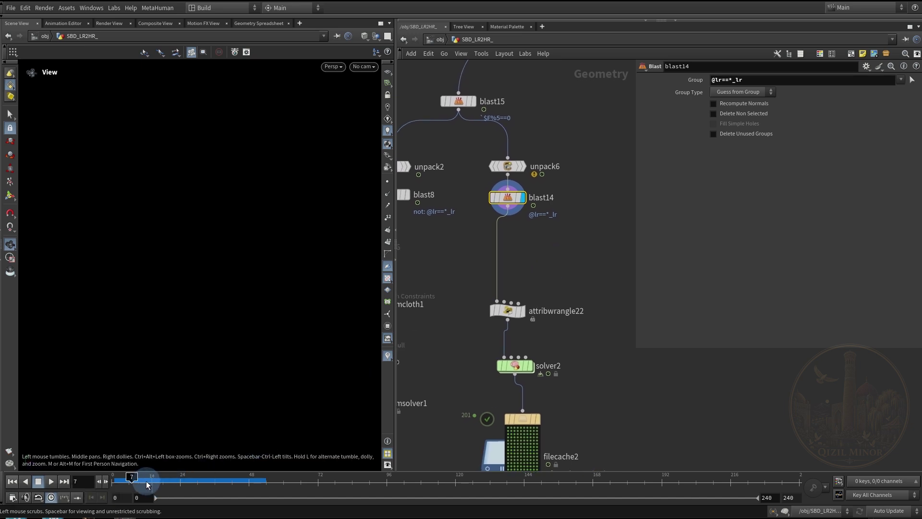
{"action": "left_click_drag", "start_coordinate": [169, 483], "coordinate": [142, 485]}
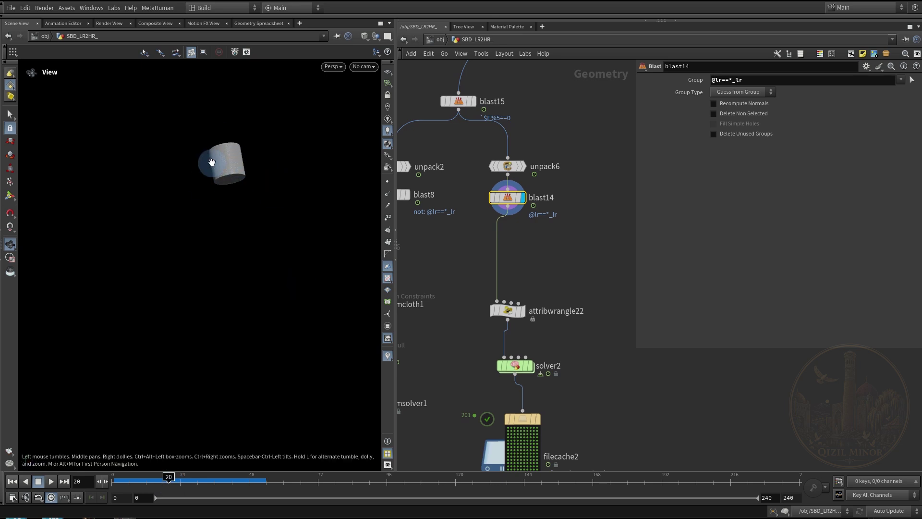
Select attribwrangle22 between blast14 and solver2 and nudge the node slightly to the right.
{"action": "middle_click_drag", "start_coordinate": [546, 250], "coordinate": [538, 208]}
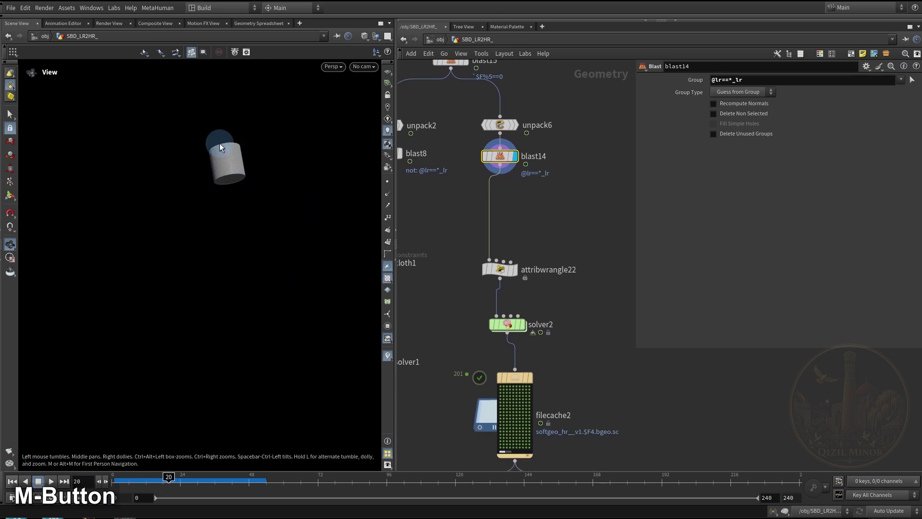
{"action": "middle_click_drag", "start_coordinate": [503, 277], "coordinate": [492, 262]}
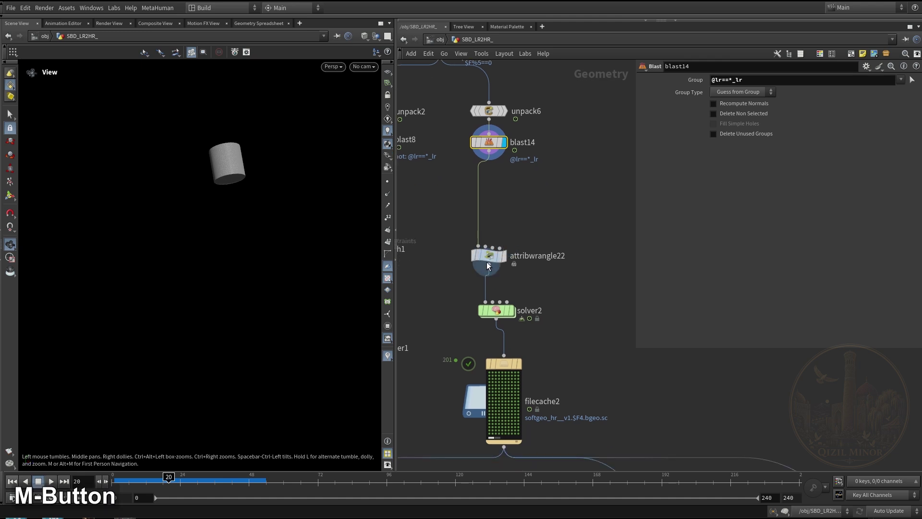
{"action": "left_click", "coordinate": [491, 263]}
{"action": "middle_click_drag", "start_coordinate": [543, 208], "coordinate": [537, 209]}
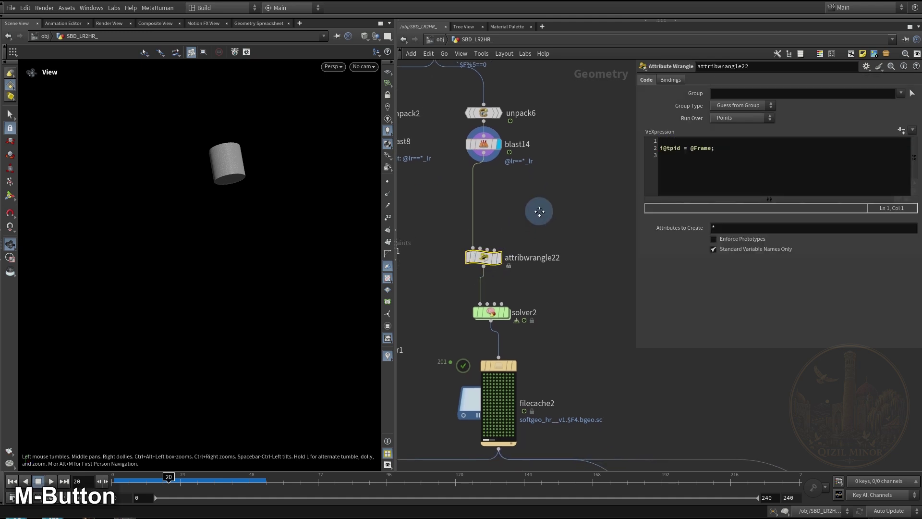
{"action": "left_click_drag", "start_coordinate": [484, 260], "coordinate": [491, 260]}
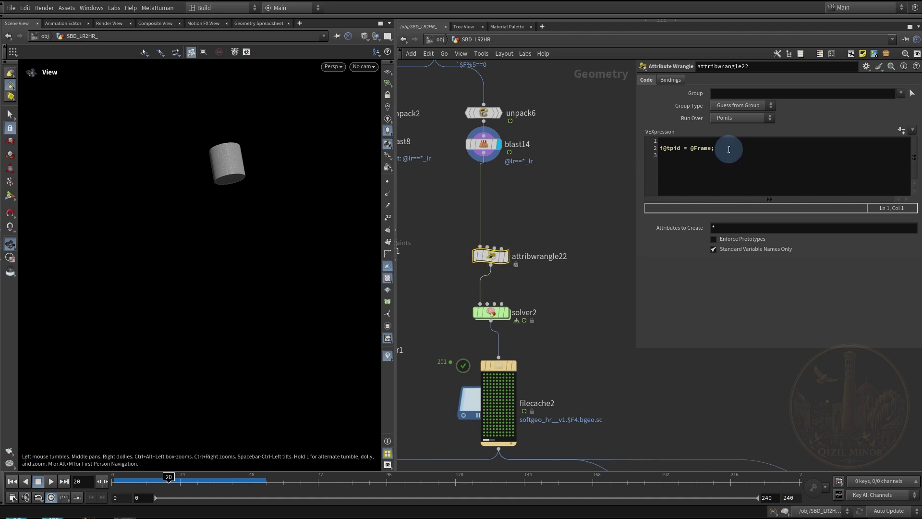
{"action": "left_click_drag", "start_coordinate": [723, 147], "coordinate": [659, 150]}
{"action": "mouse_move", "coordinate": [500, 255]}
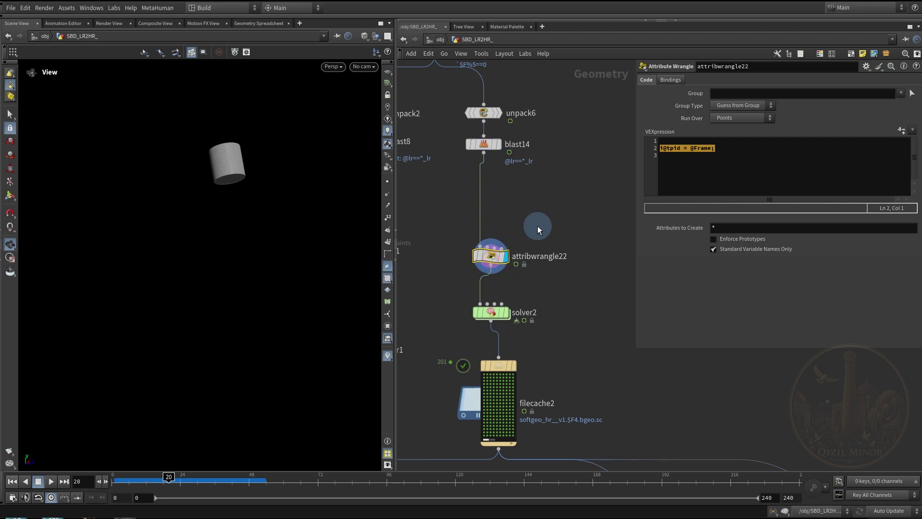
{"action": "middle_click_drag", "start_coordinate": [535, 222], "coordinate": [531, 174]}
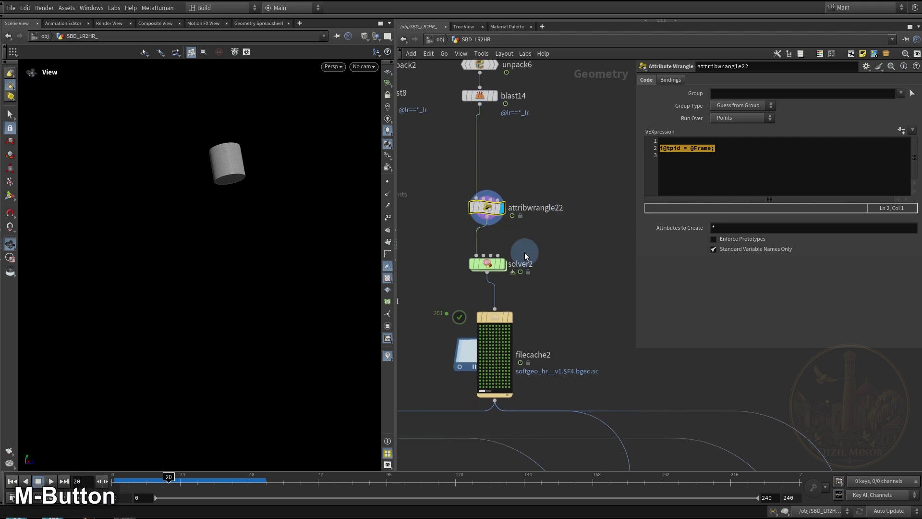
Open solver2's inner network to examine how Prev_Frame and the input geometry are merged into OUT.
{"action": "double_click", "coordinate": [489, 267]}
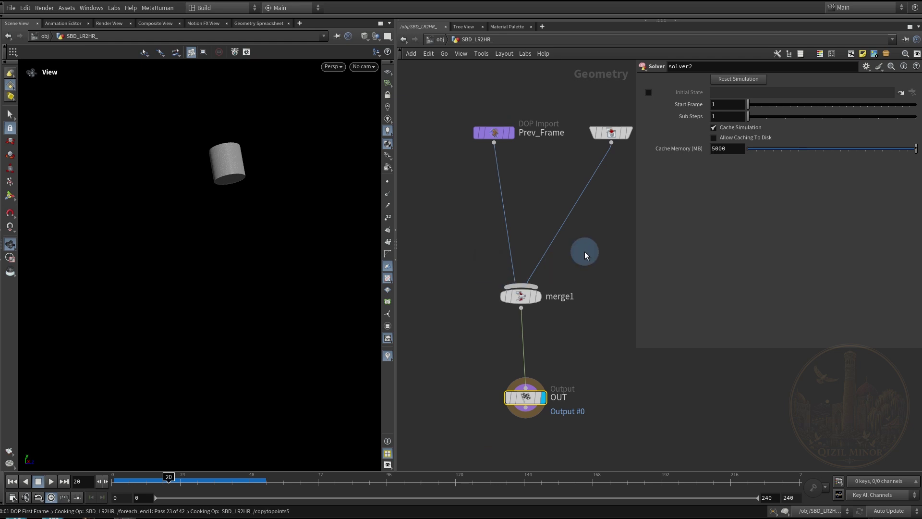
{"action": "middle_click", "coordinate": [560, 241]}
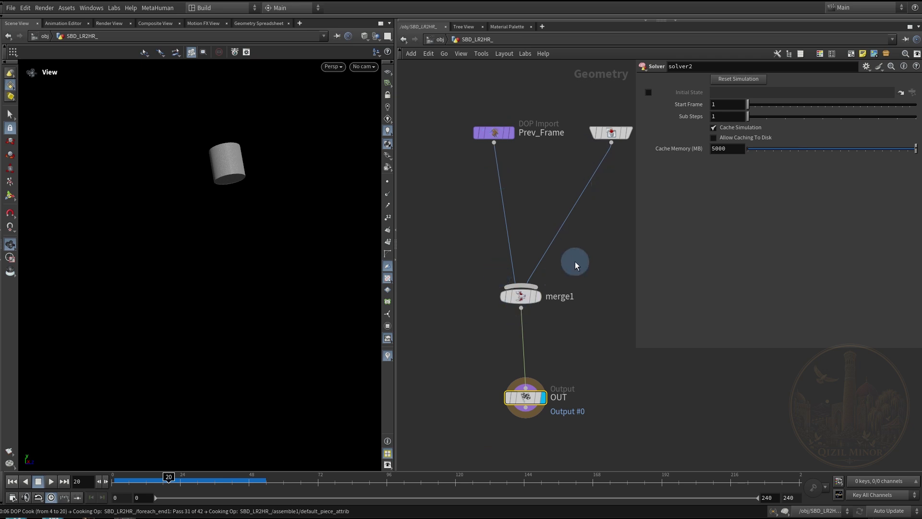
{"action": "middle_click", "coordinate": [563, 266]}
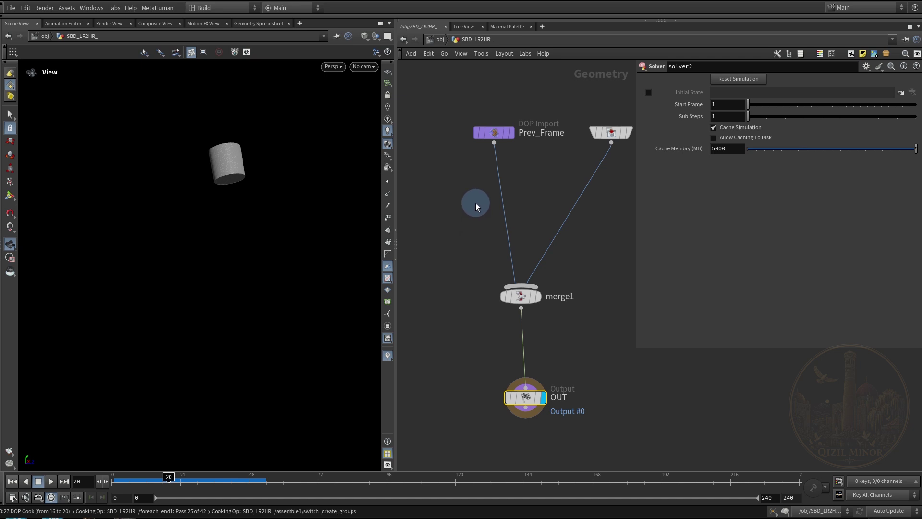
Interrupt the cooking and return from solver2 to the SBD_LR2HR_ network through the object level.
{"action": "key", "text": "Escape"}
{"action": "middle_click", "coordinate": [484, 236]}
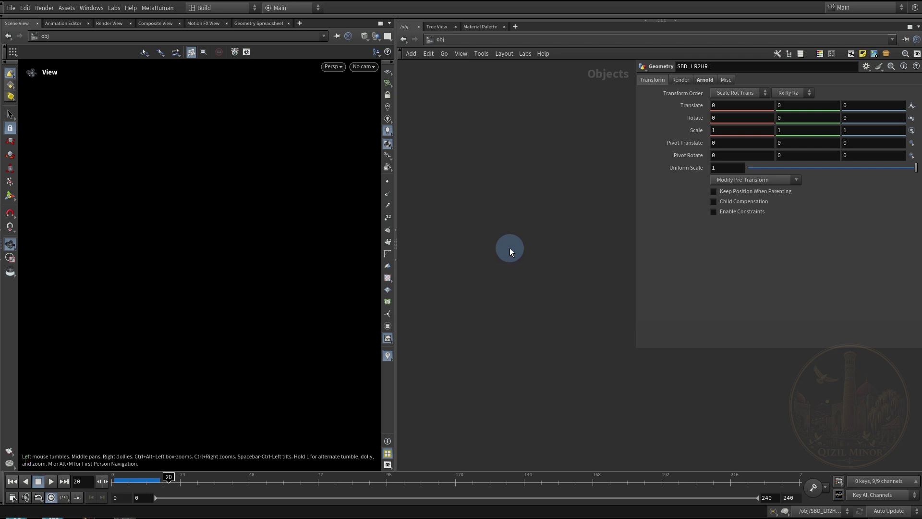
{"action": "key", "text": "Escape"}
{"action": "middle_click", "coordinate": [523, 282]}
{"action": "key", "text": "space"}
{"action": "key", "text": "f"}
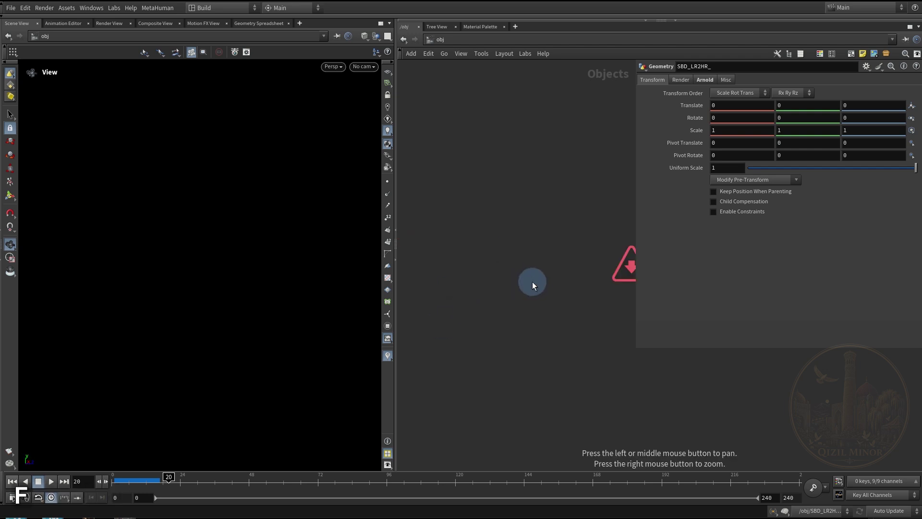
{"action": "middle_click_drag", "start_coordinate": [532, 282], "coordinate": [453, 305]}
{"action": "double_click", "coordinate": [560, 289]}
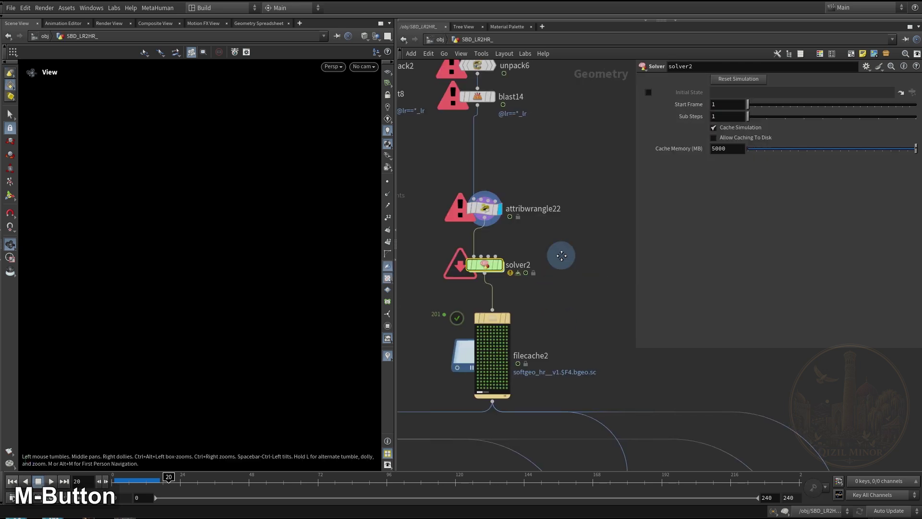
Display filecache2 below solver2 and scrub the timeline to frame 56 to view the cached high-resolution pieces.
{"action": "middle_click_drag", "start_coordinate": [562, 256], "coordinate": [569, 221]}
{"action": "mouse_move", "coordinate": [501, 284]}
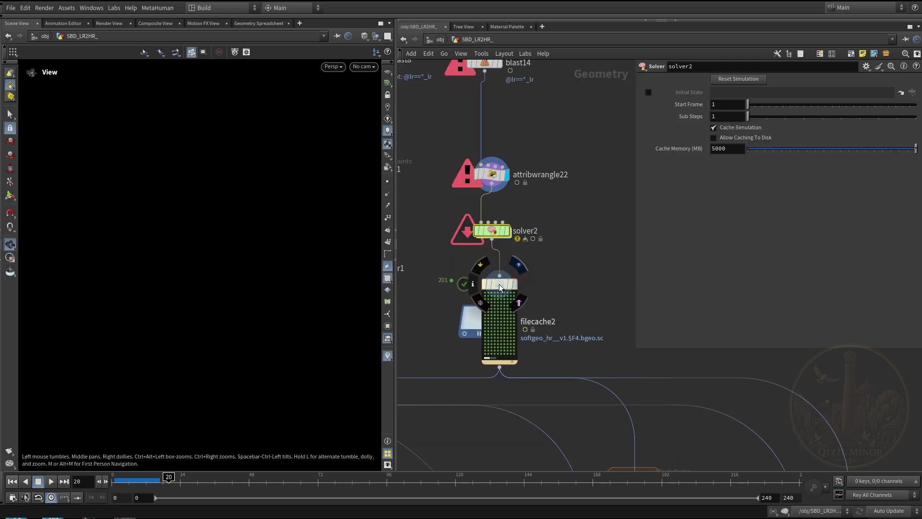
{"action": "left_click", "coordinate": [518, 264]}
{"action": "middle_click_drag", "start_coordinate": [558, 264], "coordinate": [552, 263]}
{"action": "left_click_drag", "start_coordinate": [138, 485], "coordinate": [272, 478]}
Template filecache1 over the high-resolution cache and move the timeline back to frame 5 to compare both.
{"action": "middle_click_drag", "start_coordinate": [408, 340], "coordinate": [544, 272]}
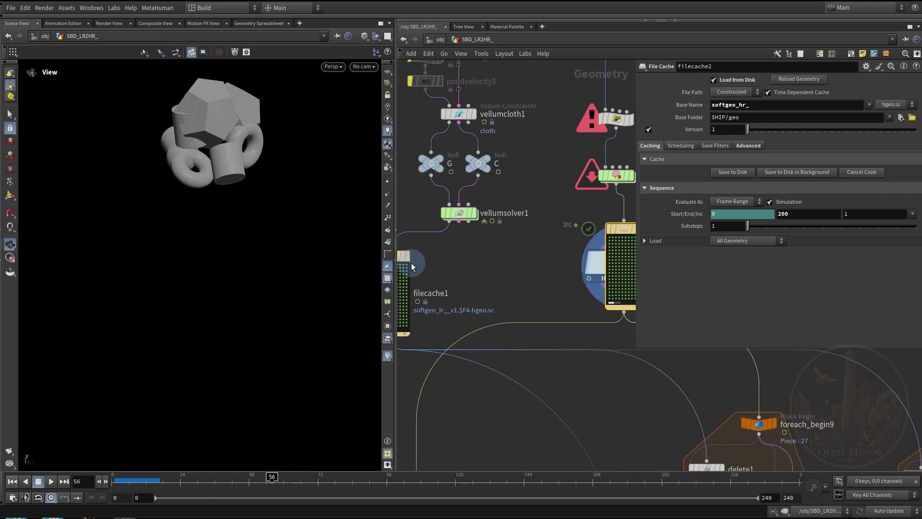
{"action": "left_click", "coordinate": [429, 269]}
{"action": "middle_click_drag", "start_coordinate": [477, 272], "coordinate": [469, 292]}
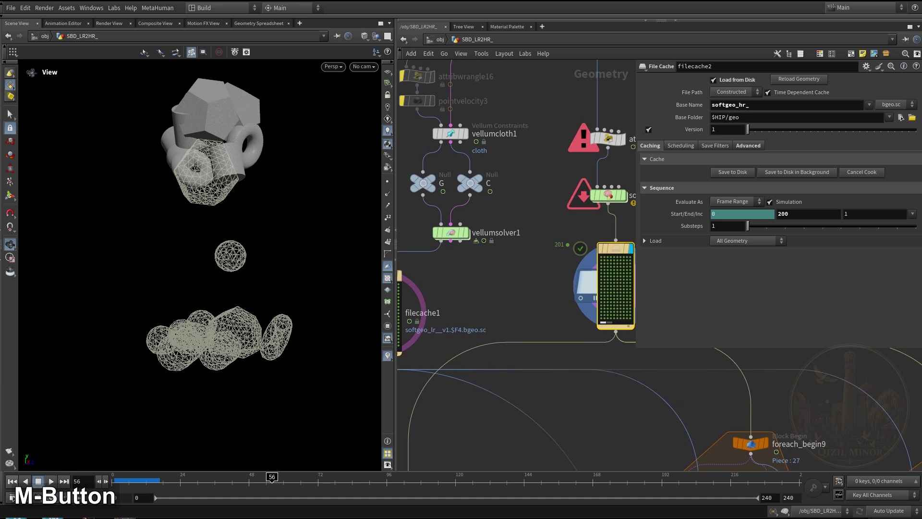
{"action": "left_click", "coordinate": [114, 482]}
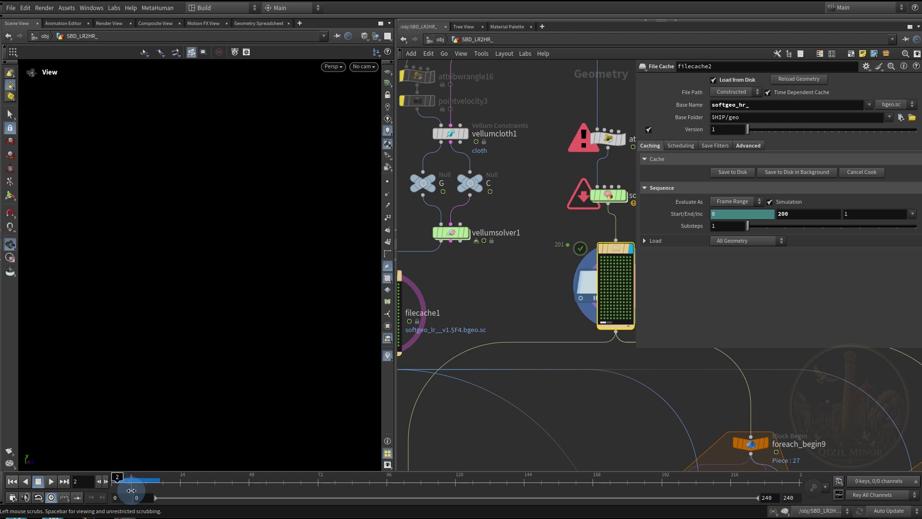
{"action": "left_click_drag", "start_coordinate": [127, 490], "coordinate": [126, 490]}
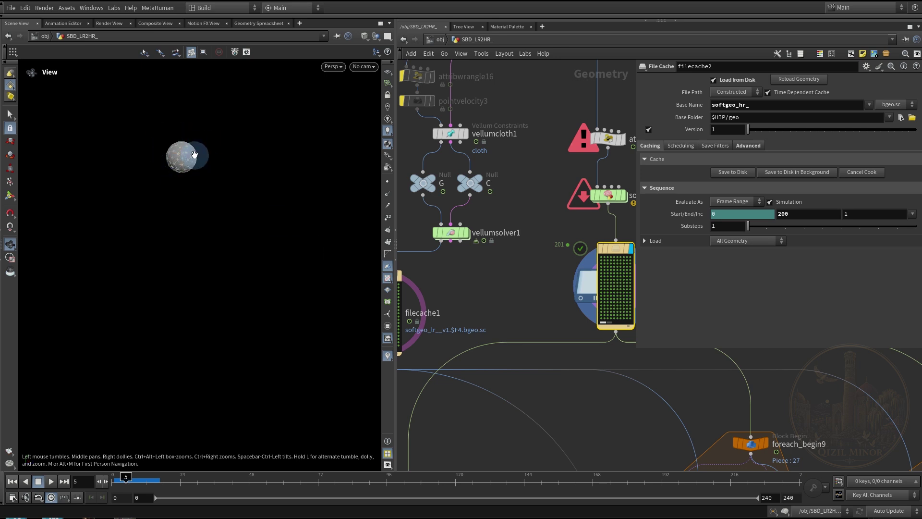
Display foreach_begin9 and inspect the Piece Attribute setting of foreach_end9.
{"action": "middle_click_drag", "start_coordinate": [520, 281], "coordinate": [482, 214]}
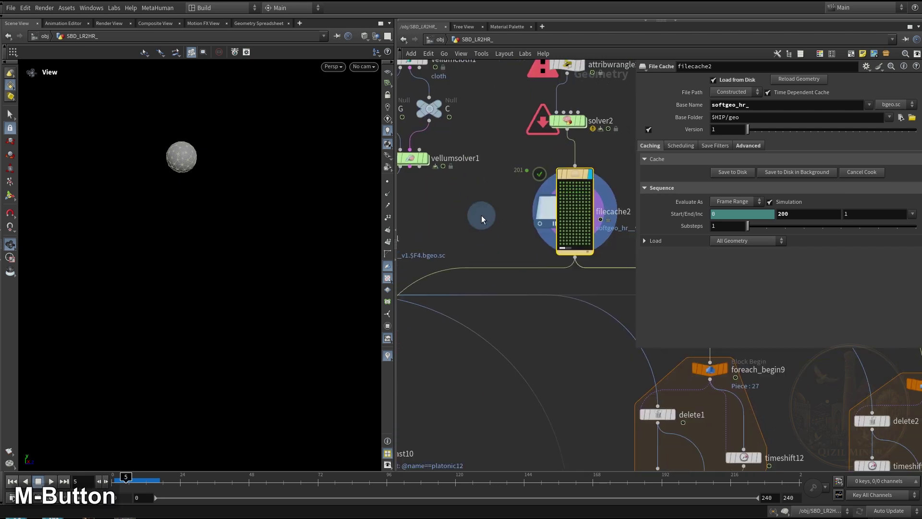
{"action": "middle_click_drag", "start_coordinate": [539, 329], "coordinate": [454, 187]}
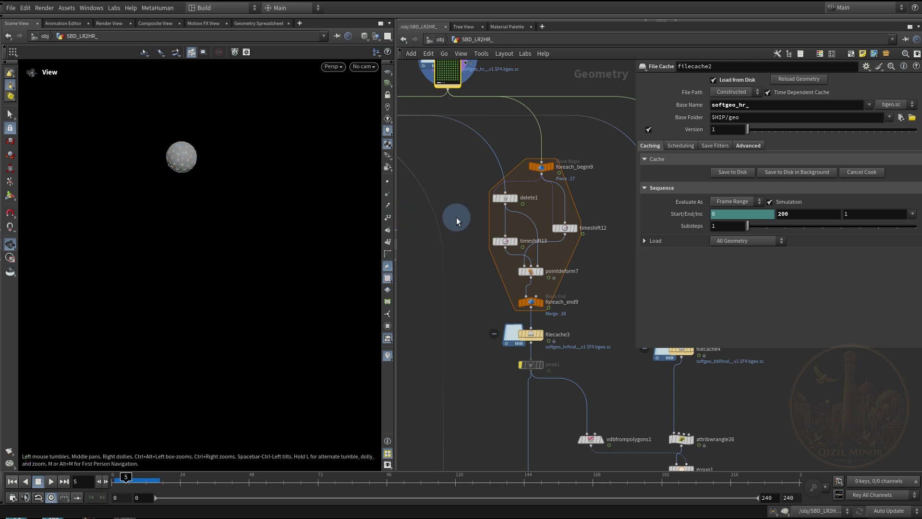
{"action": "middle_click_drag", "start_coordinate": [456, 217], "coordinate": [453, 206]}
{"action": "scroll", "coordinate": [528, 177], "scroll_direction": "up", "scroll_amount": 3}
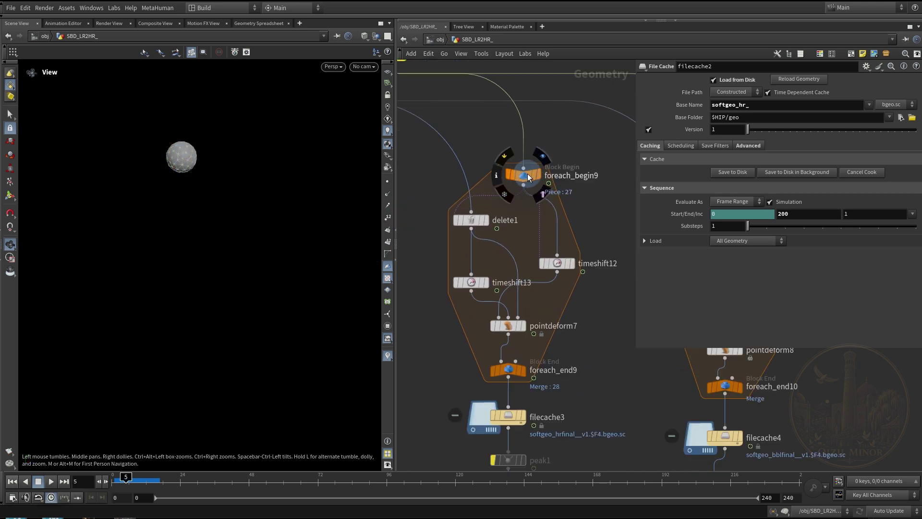
{"action": "left_click", "coordinate": [526, 175]}
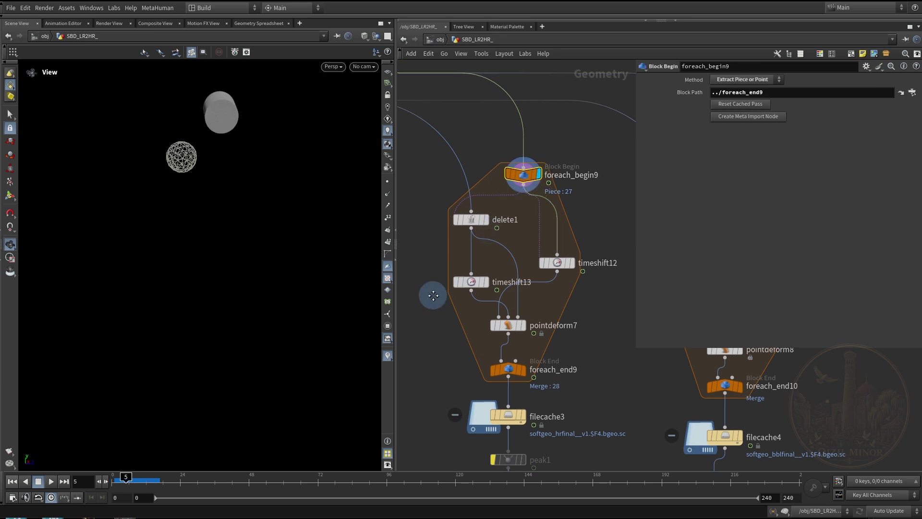
{"action": "middle_click_drag", "start_coordinate": [433, 296], "coordinate": [431, 257]}
{"action": "left_click", "coordinate": [504, 330]}
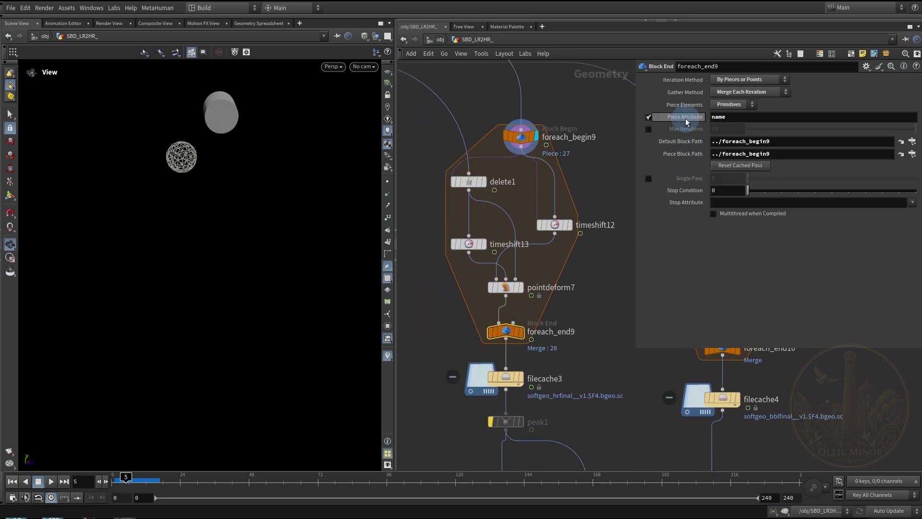
{"action": "middle_click_drag", "start_coordinate": [447, 139], "coordinate": [424, 163]}
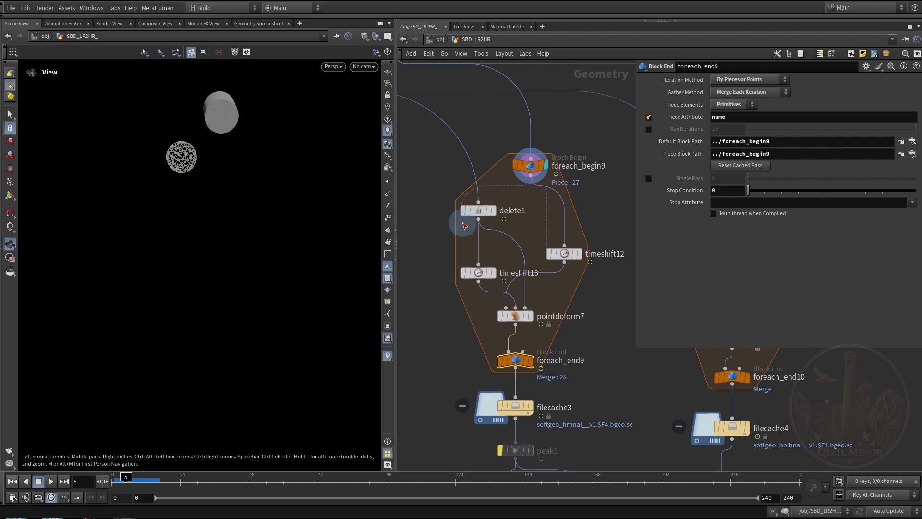
Inspect delete1's filter expression and trace the network up to the source shapes and back to the loop.
{"action": "left_click", "coordinate": [478, 212]}
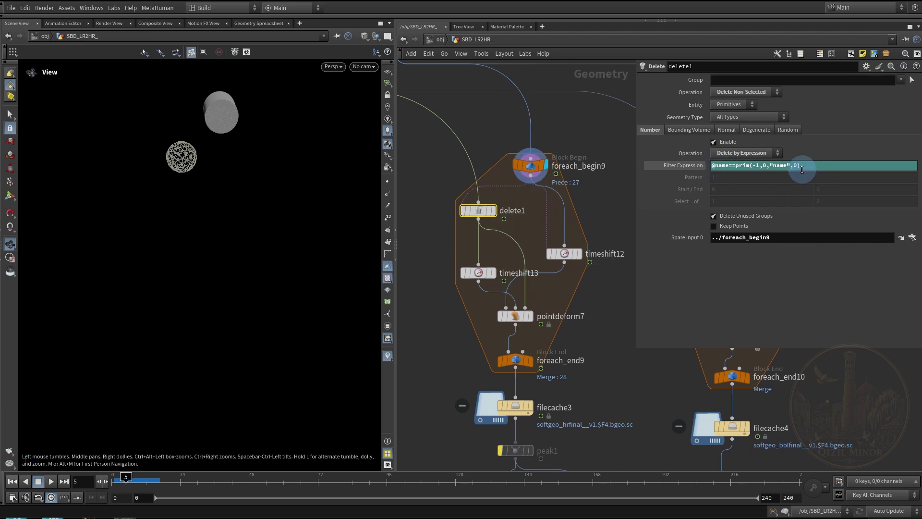
{"action": "middle_click_drag", "start_coordinate": [481, 140], "coordinate": [508, 162]}
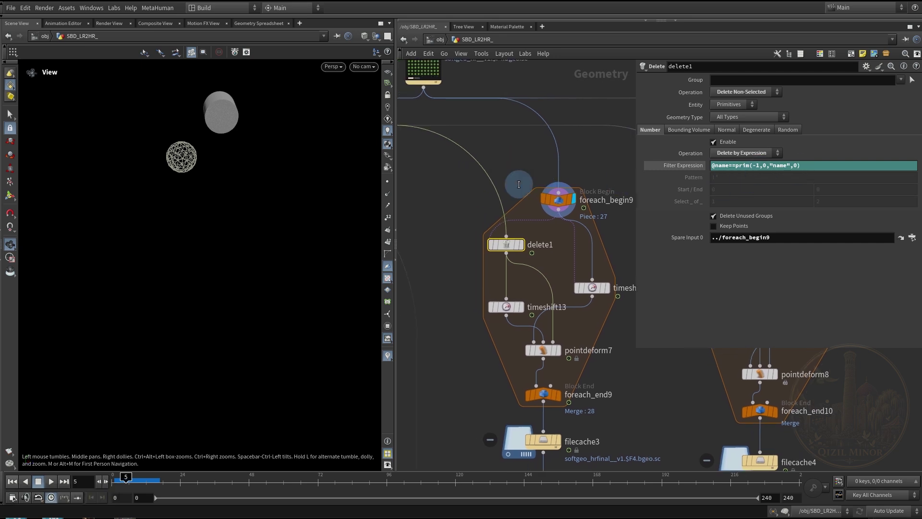
{"action": "middle_click_drag", "start_coordinate": [446, 196], "coordinate": [525, 361]}
{"action": "scroll", "coordinate": [525, 360], "scroll_direction": "down", "scroll_amount": 3}
{"action": "middle_click_drag", "start_coordinate": [439, 114], "coordinate": [442, 364]}
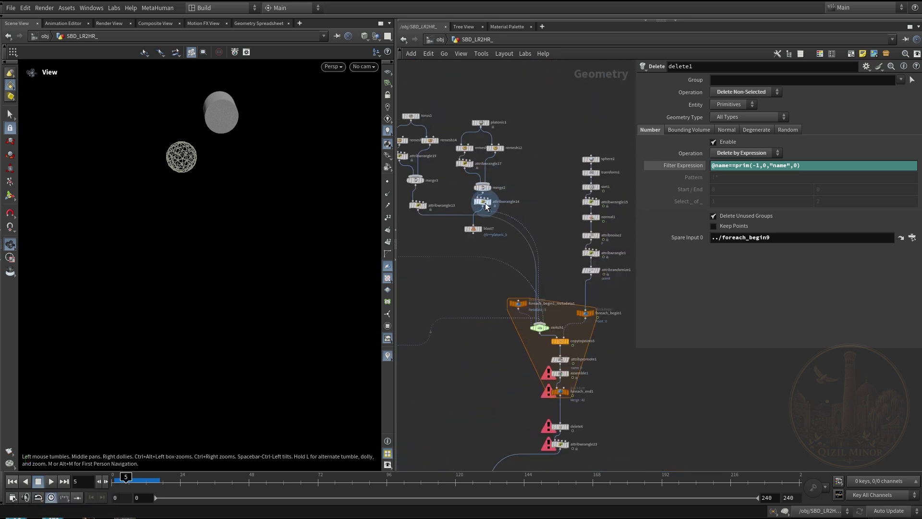
{"action": "middle_click_drag", "start_coordinate": [475, 397], "coordinate": [472, 37]}
{"action": "middle_click_drag", "start_coordinate": [535, 418], "coordinate": [473, 293]}
{"action": "scroll", "coordinate": [499, 326], "scroll_direction": "up", "scroll_amount": 3}
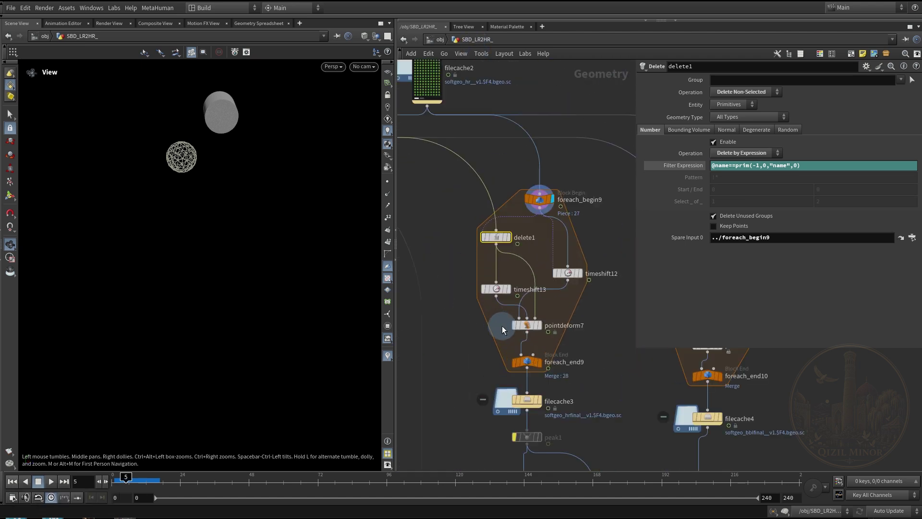
{"action": "scroll", "coordinate": [505, 246], "scroll_direction": "up", "scroll_amount": 2}
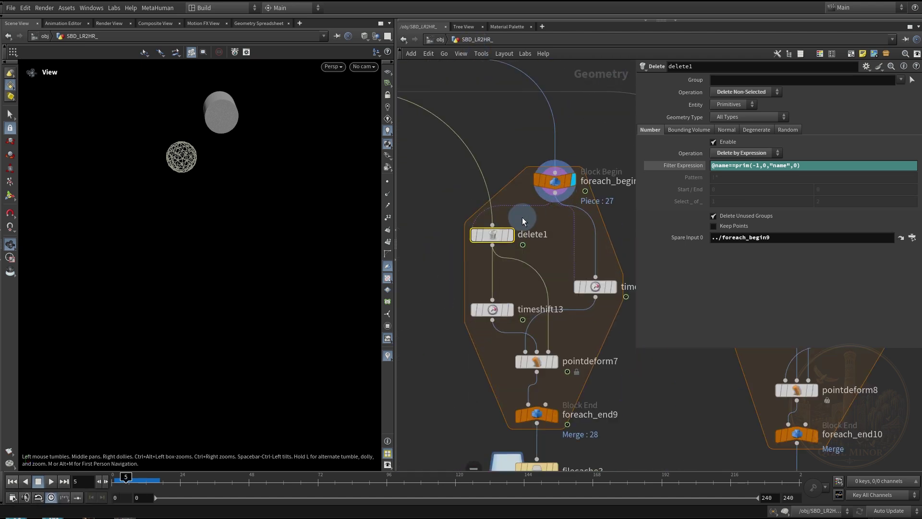
Template delete1 and display foreach_end9 at frame 5 to compare the low-resolution piece with the loop output.
{"action": "left_click", "coordinate": [521, 259]}
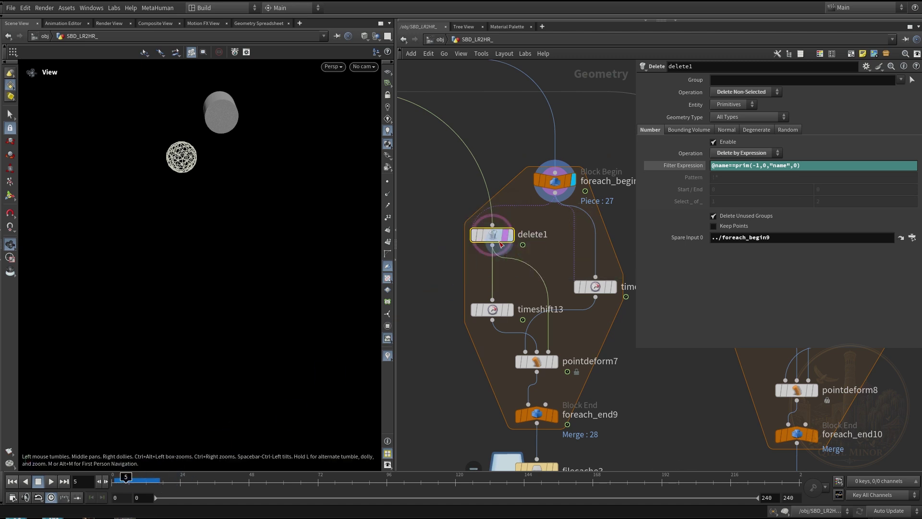
{"action": "middle_click_drag", "start_coordinate": [439, 263], "coordinate": [431, 271]}
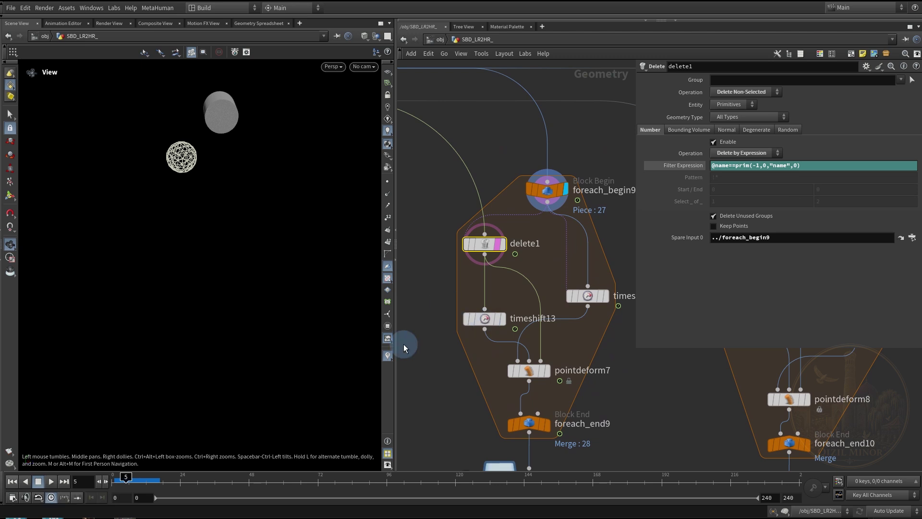
{"action": "left_click_drag", "start_coordinate": [127, 480], "coordinate": [105, 481]}
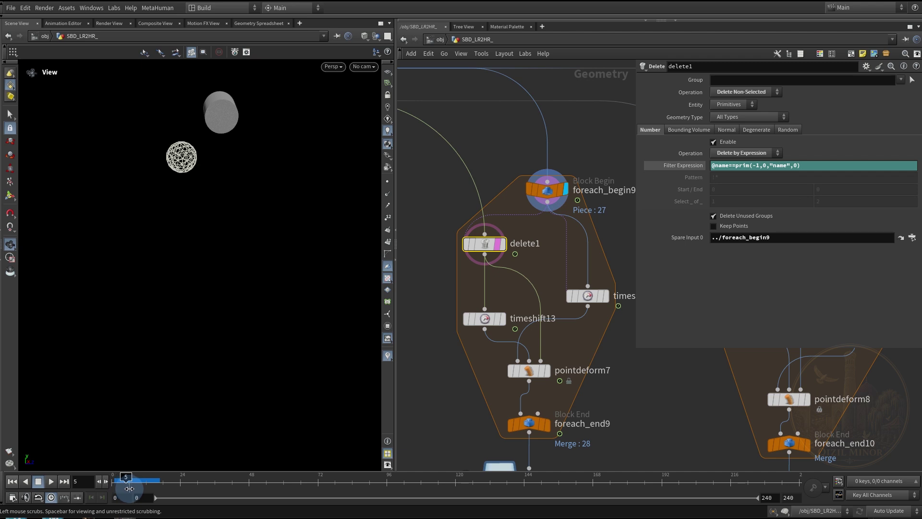
{"action": "left_click", "coordinate": [526, 421]}
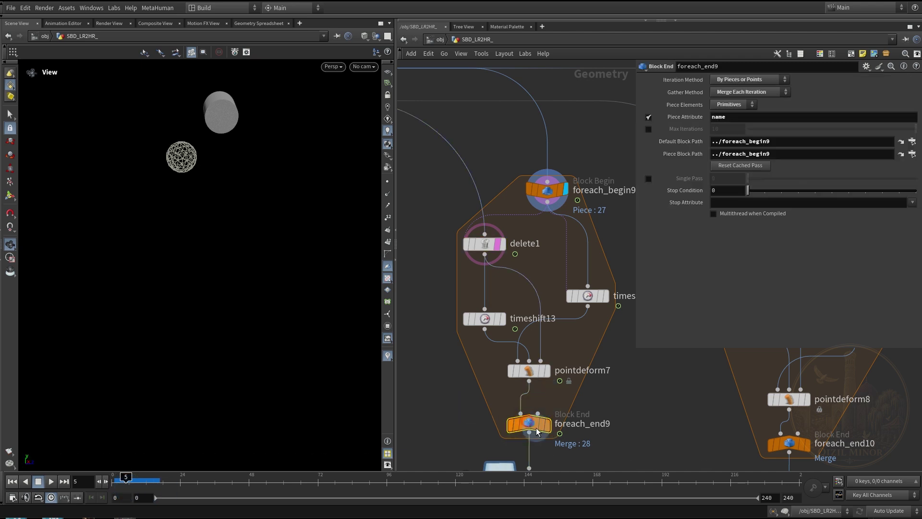
{"action": "left_click", "coordinate": [553, 401]}
{"action": "middle_click_drag", "start_coordinate": [412, 370], "coordinate": [407, 343]}
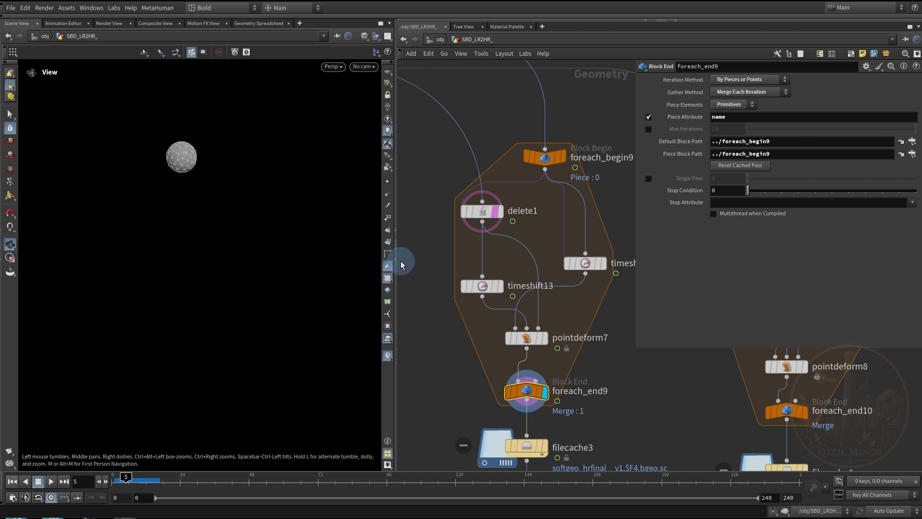
{"action": "mouse_move", "coordinate": [498, 295]}
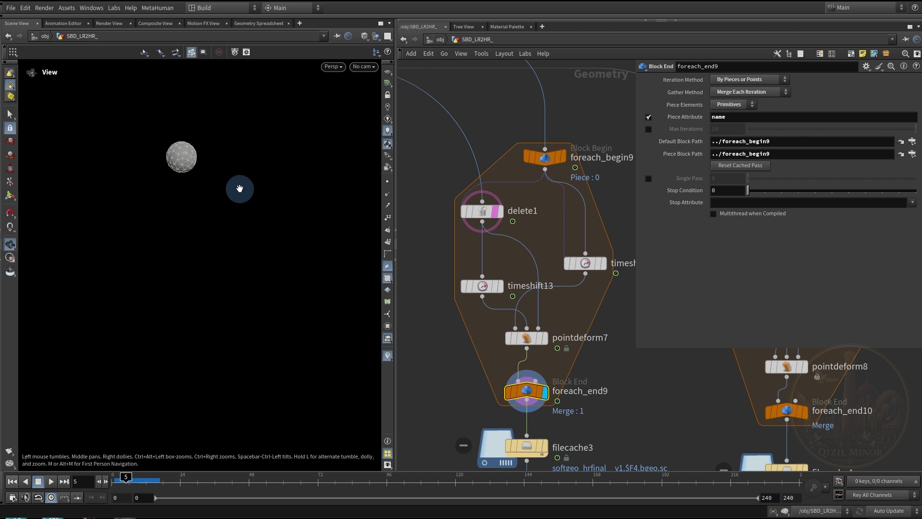
Inspect the Frame settings of timeshift13 and timeshift12, which feed pointdeform7.
{"action": "left_click", "coordinate": [482, 287]}
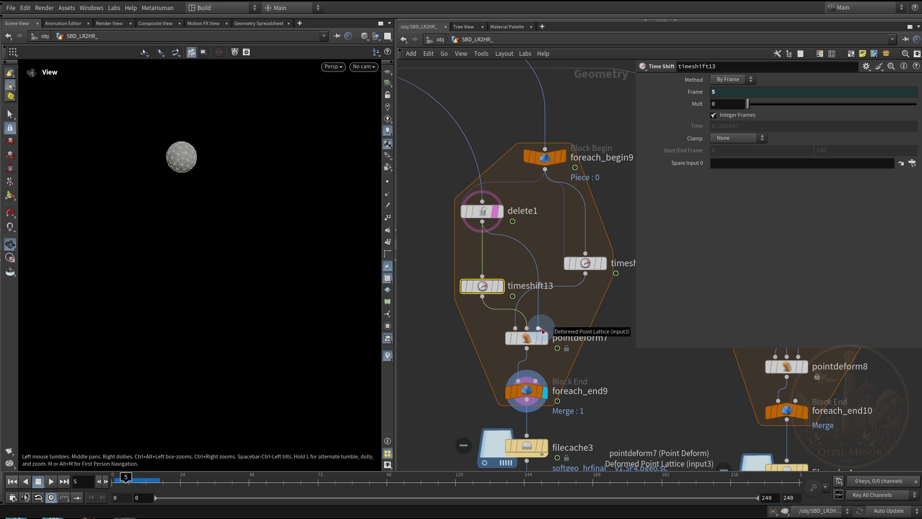
{"action": "left_click", "coordinate": [589, 263]}
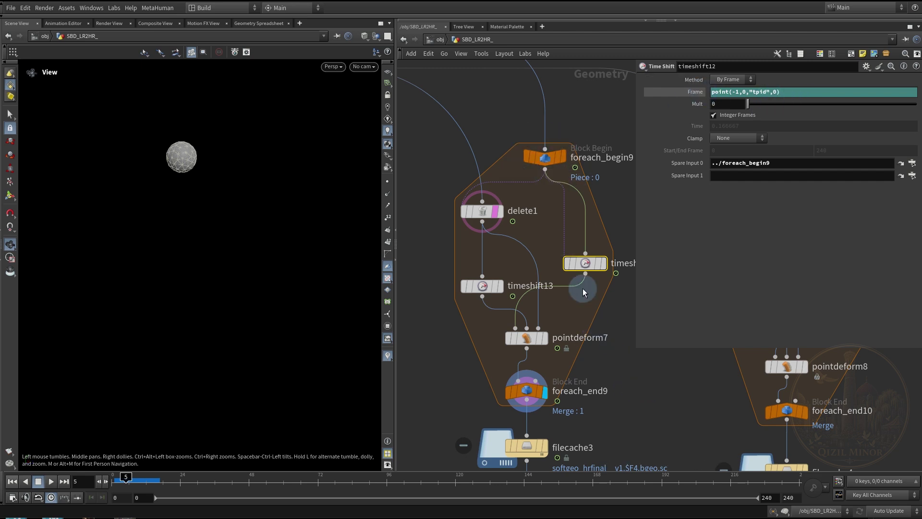
{"action": "mouse_move", "coordinate": [586, 269]}
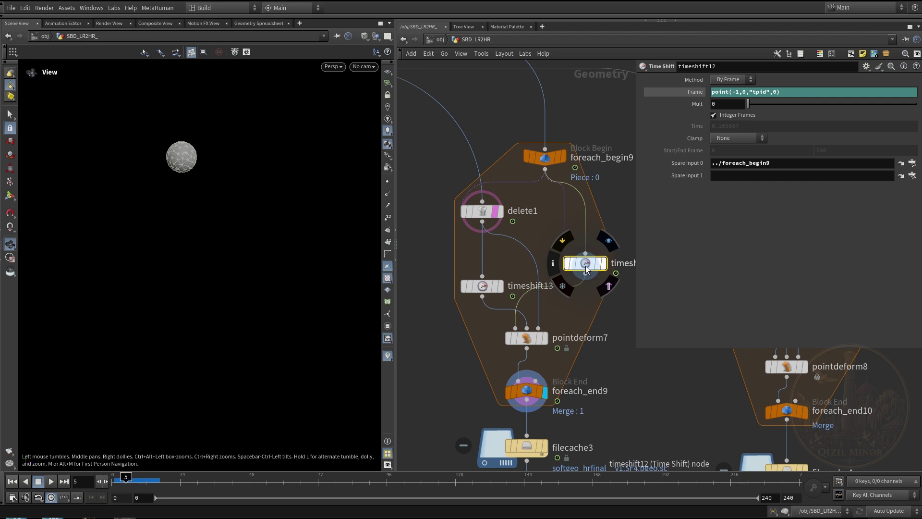
{"action": "left_click_drag", "start_coordinate": [586, 269], "coordinate": [574, 274]}
{"action": "middle_click_drag", "start_coordinate": [608, 363], "coordinate": [575, 354]}
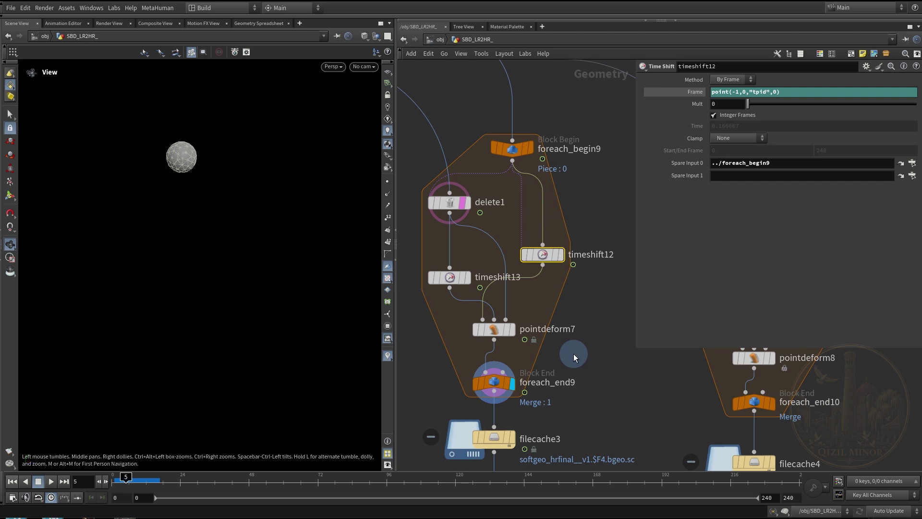
{"action": "middle_click_drag", "start_coordinate": [606, 227], "coordinate": [548, 233]}
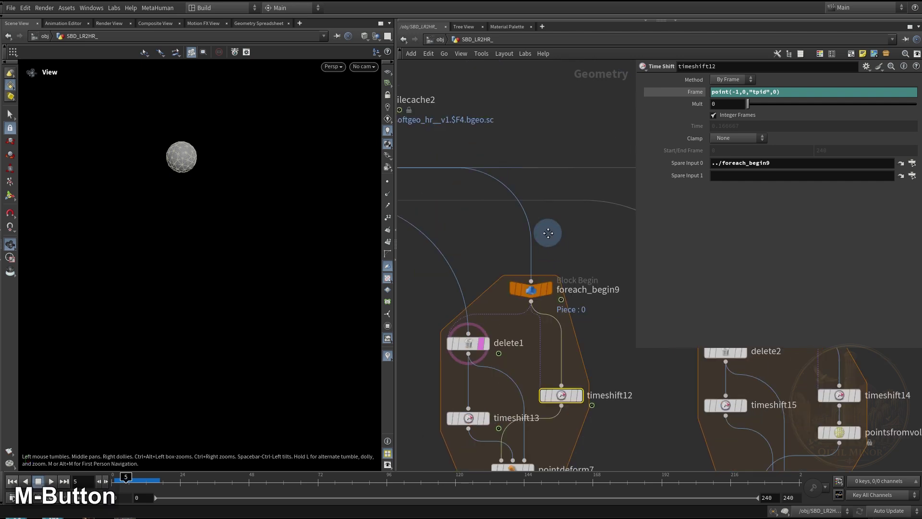
{"action": "middle_click_drag", "start_coordinate": [550, 177], "coordinate": [508, 183]}
{"action": "left_click", "coordinate": [491, 189]}
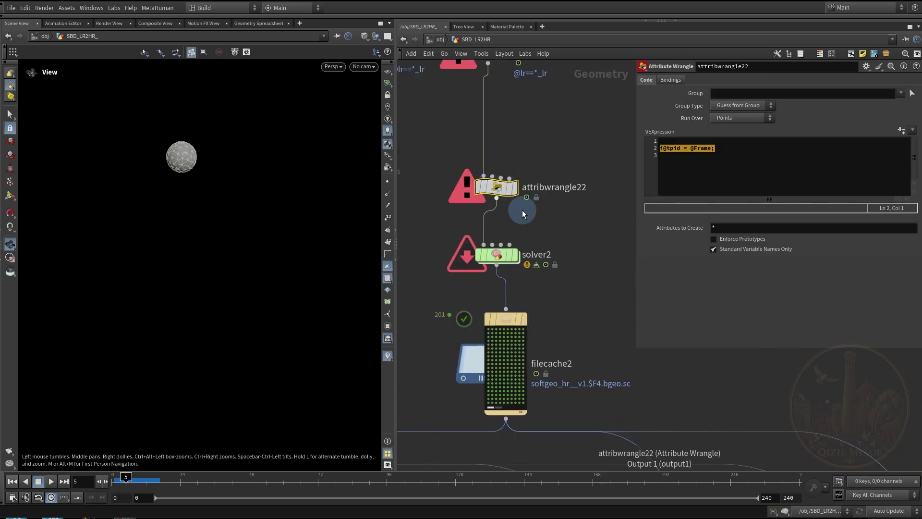
{"action": "left_click", "coordinate": [725, 148]}
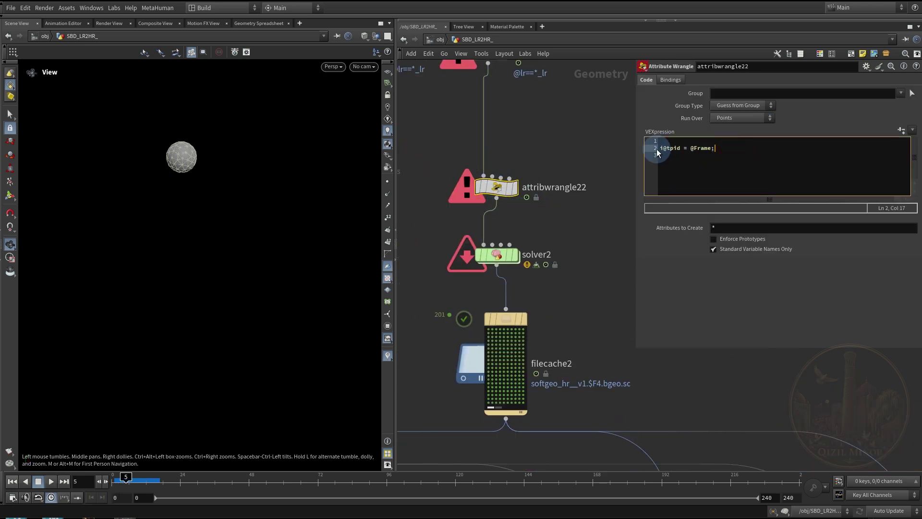
Open the geometry spreadsheet for attribwrangle22, show only the tpid point attribute to check its values, and close the spreadsheet.
{"action": "middle_click_drag", "start_coordinate": [558, 177], "coordinate": [561, 372]}
{"action": "middle_click_drag", "start_coordinate": [515, 159], "coordinate": [594, 326]}
{"action": "right_click", "coordinate": [472, 191]}
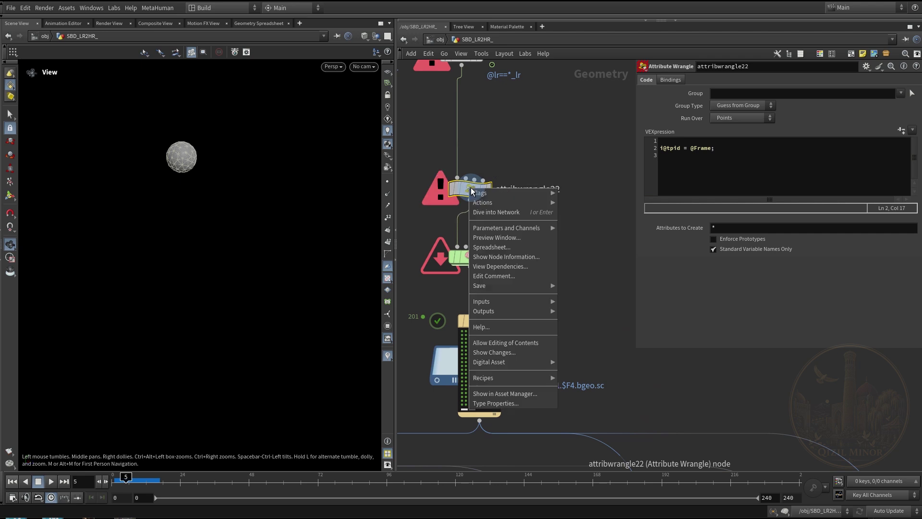
{"action": "left_click", "coordinate": [498, 248]}
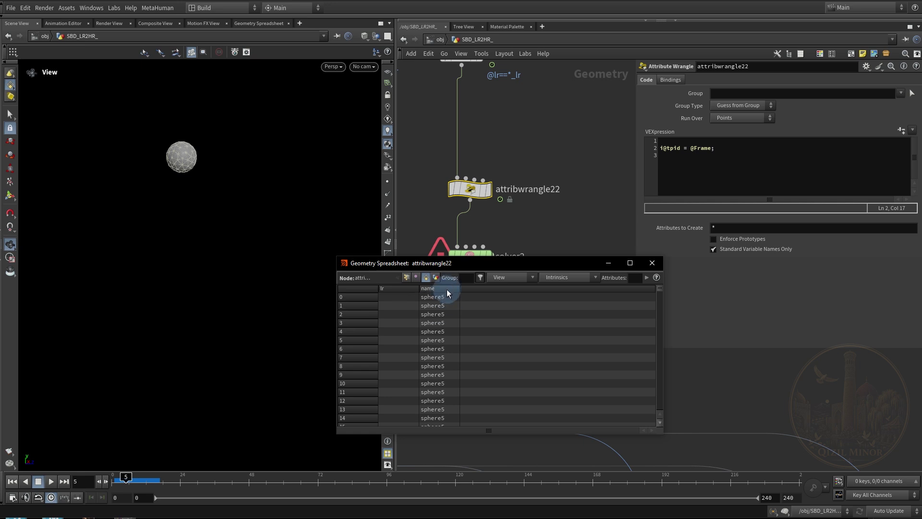
{"action": "left_click", "coordinate": [406, 278]}
{"action": "left_click", "coordinate": [503, 278]}
{"action": "left_click", "coordinate": [520, 352]}
{"action": "left_click", "coordinate": [491, 276]}
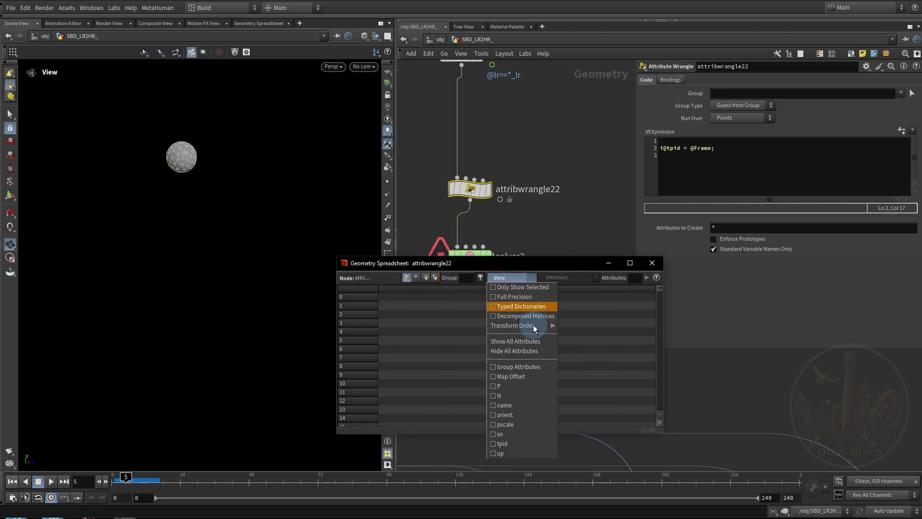
{"action": "left_click", "coordinate": [517, 442]}
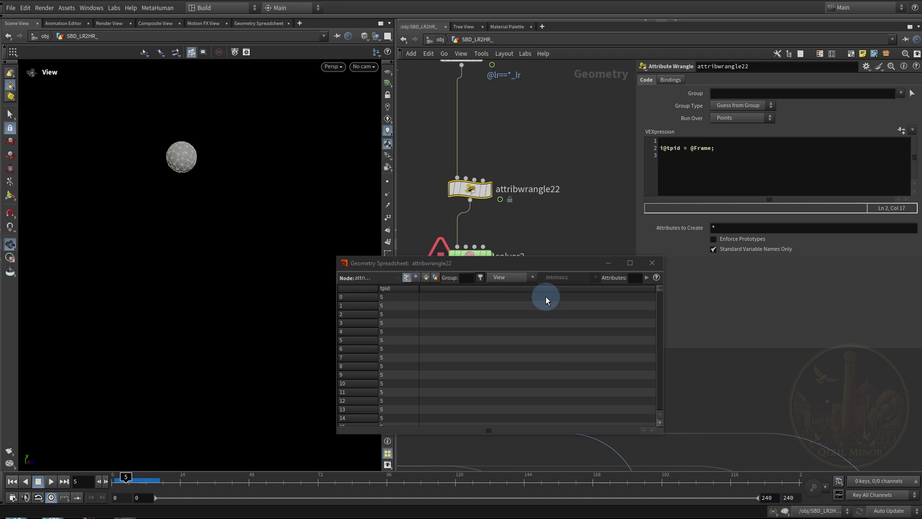
{"action": "left_click", "coordinate": [653, 264]}
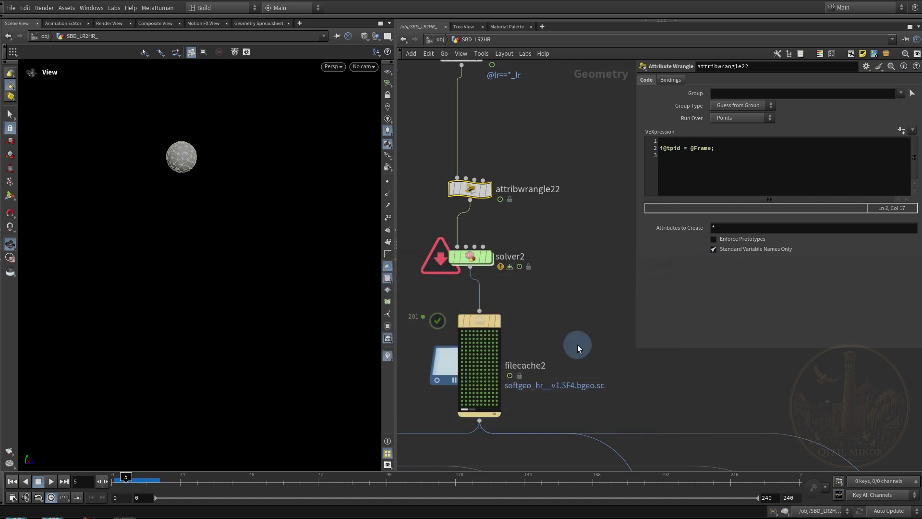
Display filecache3 below foreach_end9 and scrub the final high-resolution pieces forward to frame 60.
{"action": "middle_click_drag", "start_coordinate": [577, 344], "coordinate": [504, 172]}
{"action": "middle_click_drag", "start_coordinate": [652, 415], "coordinate": [634, 303]}
{"action": "scroll", "coordinate": [555, 292], "scroll_direction": "up", "scroll_amount": 4}
{"action": "middle_click_drag", "start_coordinate": [593, 353], "coordinate": [565, 255]}
{"action": "scroll", "coordinate": [577, 293], "scroll_direction": "down", "scroll_amount": 2}
{"action": "left_click", "coordinate": [497, 301]}
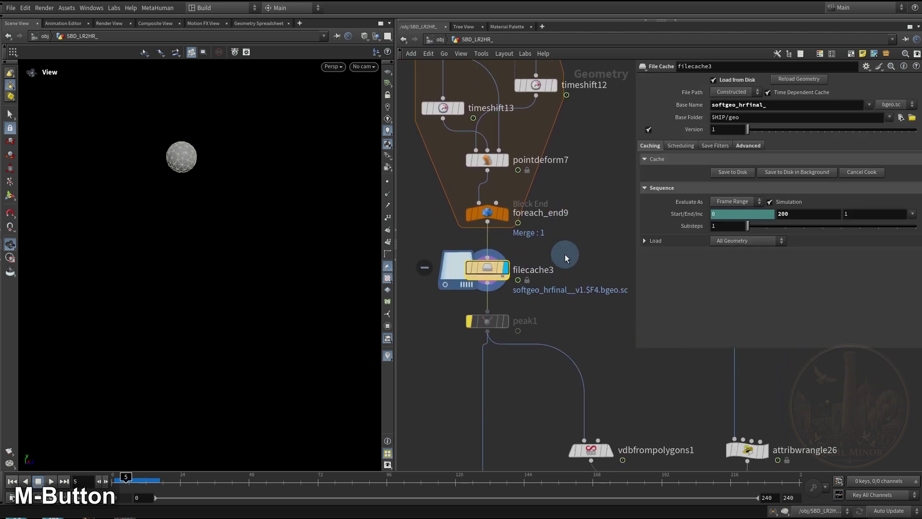
{"action": "left_click_drag", "start_coordinate": [147, 483], "coordinate": [175, 483]}
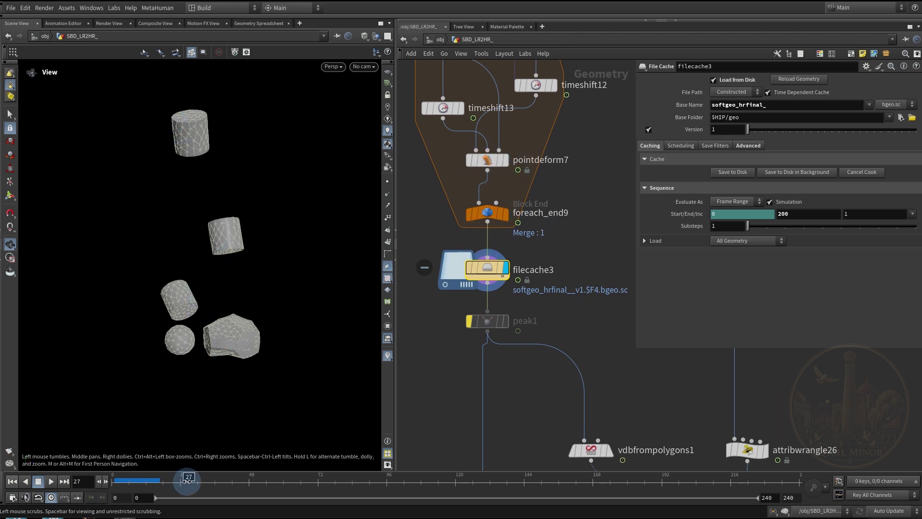
{"action": "left_click", "coordinate": [206, 480]}
{"action": "left_click_drag", "start_coordinate": [206, 481], "coordinate": [283, 476]}
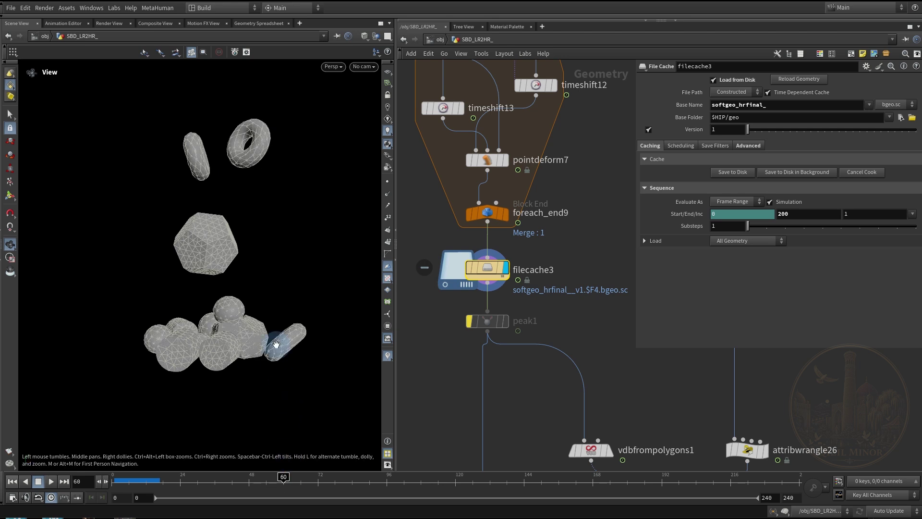
Scrub filecache3's output to frame 83 and examine the contacts between the tori and cylinder up close.
{"action": "right_click_drag", "start_coordinate": [277, 350], "coordinate": [272, 437]}
{"action": "left_click", "coordinate": [285, 488]}
{"action": "left_click_drag", "start_coordinate": [293, 484], "coordinate": [354, 486]}
{"action": "left_click", "coordinate": [319, 487]}
{"action": "left_click_drag", "start_coordinate": [290, 369], "coordinate": [306, 366]}
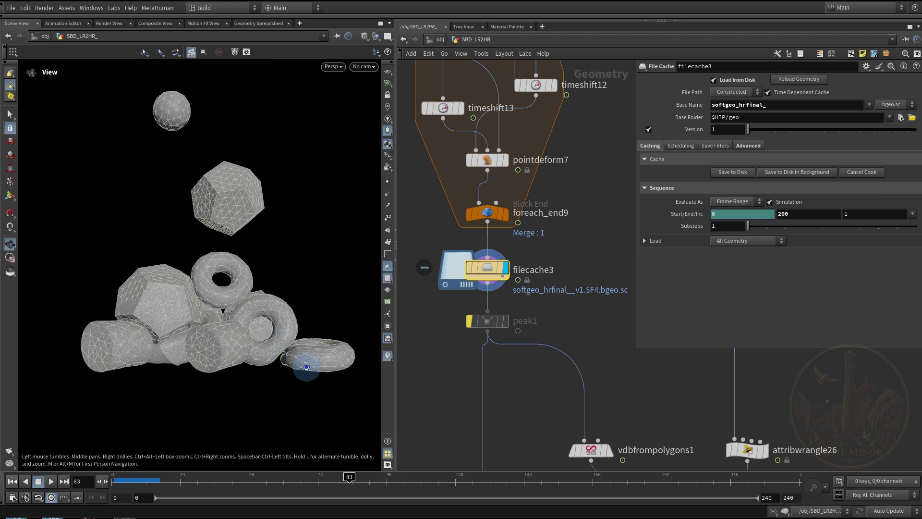
{"action": "right_click_drag", "start_coordinate": [388, 320], "coordinate": [364, 350]}
{"action": "middle_click_drag", "start_coordinate": [315, 350], "coordinate": [291, 291]}
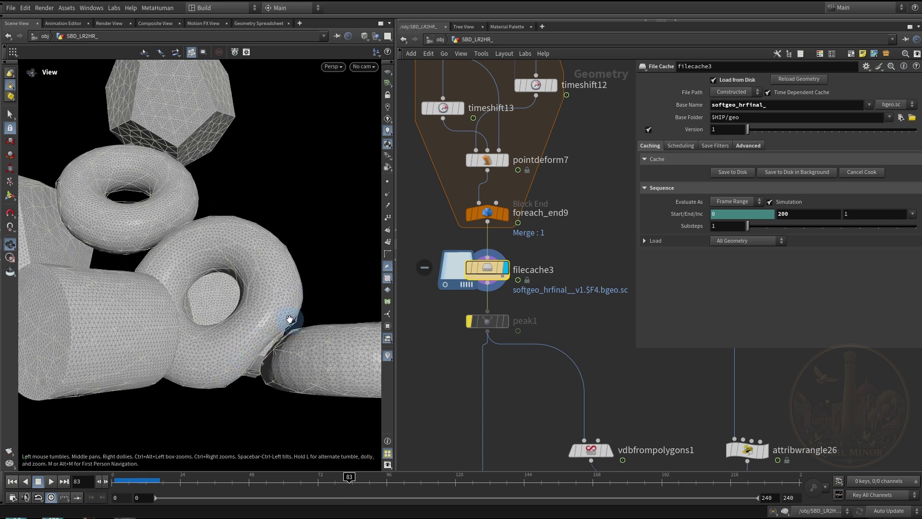
{"action": "middle_click_drag", "start_coordinate": [254, 367], "coordinate": [300, 294]}
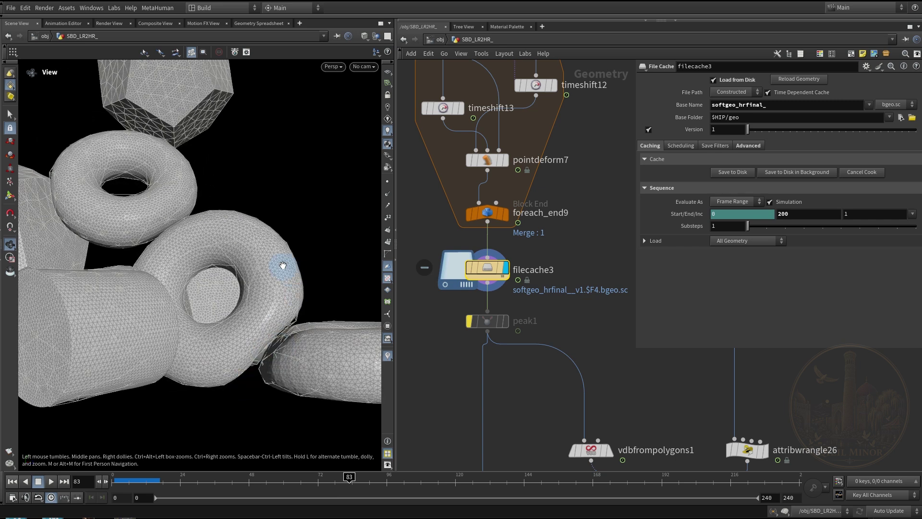
Display peak1 below filecache3, check the pieces in the viewport, and select the node to inspect its settings.
{"action": "left_click", "coordinate": [490, 324]}
{"action": "mouse_move", "coordinate": [489, 321]}
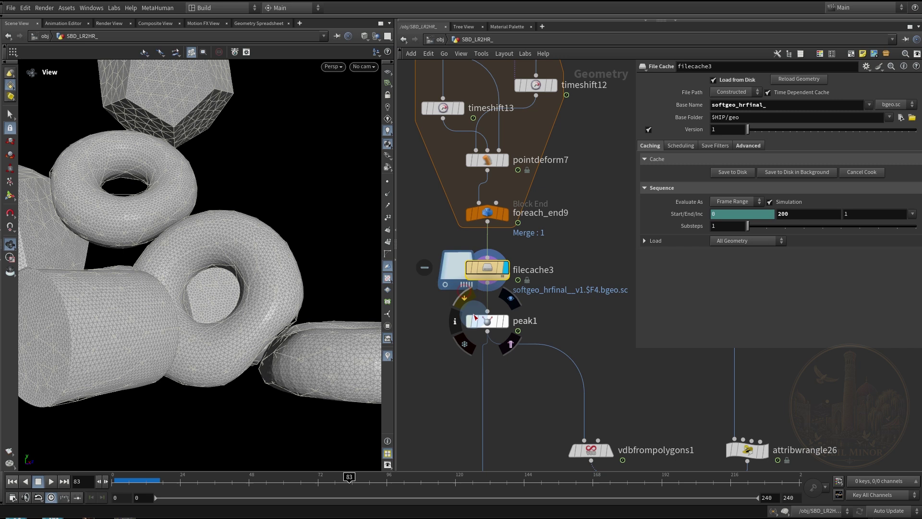
{"action": "left_click", "coordinate": [504, 321]}
{"action": "left_click_drag", "start_coordinate": [243, 338], "coordinate": [270, 312]}
{"action": "right_click_drag", "start_coordinate": [269, 312], "coordinate": [130, 328]}
{"action": "left_click_drag", "start_coordinate": [130, 328], "coordinate": [185, 288]}
{"action": "middle_click_drag", "start_coordinate": [517, 408], "coordinate": [508, 125]}
{"action": "middle_click_drag", "start_coordinate": [452, 272], "coordinate": [468, 417]}
{"action": "left_click", "coordinate": [488, 201]}
Template the LR null and scrub to frame 72 to compare the low-resolution wireframes with the high-resolution pieces.
{"action": "middle_click_drag", "start_coordinate": [469, 277], "coordinate": [539, 177]}
{"action": "mouse_move", "coordinate": [483, 407]}
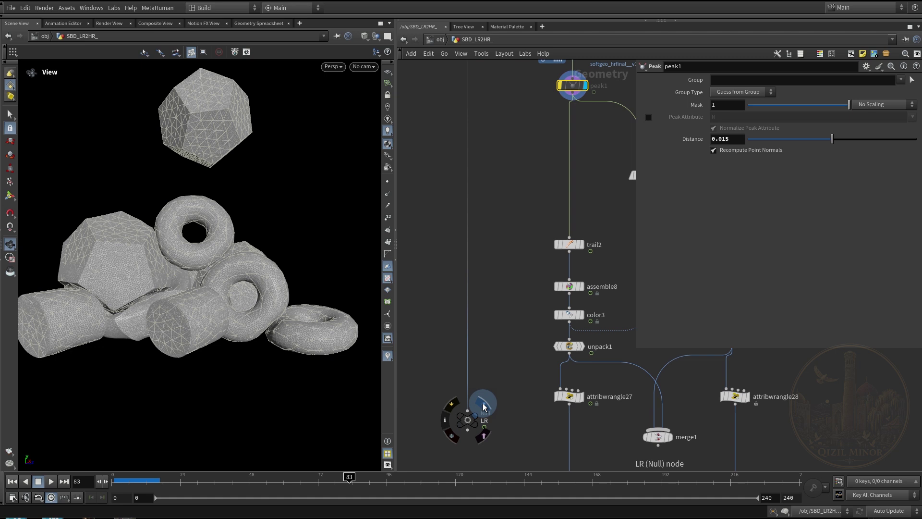
{"action": "left_click", "coordinate": [483, 435]}
{"action": "middle_click_drag", "start_coordinate": [494, 298], "coordinate": [478, 330]}
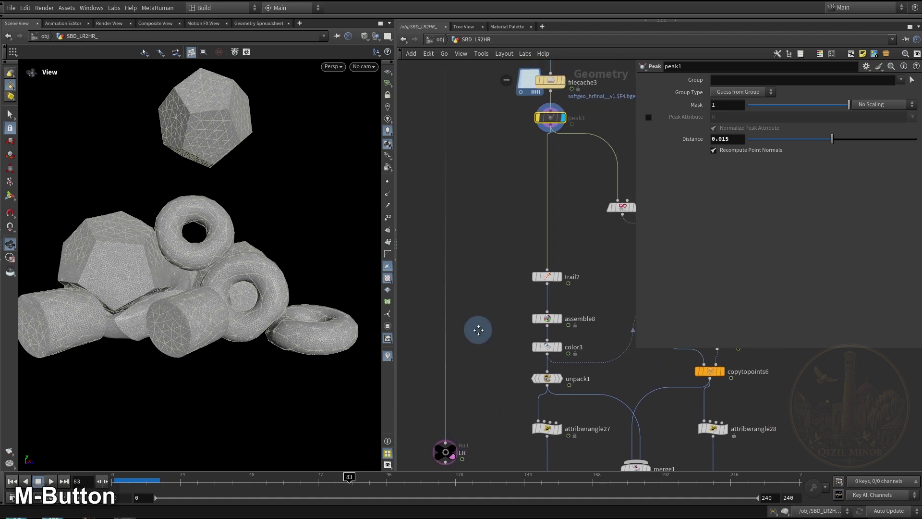
{"action": "left_click_drag", "start_coordinate": [152, 488], "coordinate": [304, 475]}
{"action": "left_click_drag", "start_coordinate": [253, 319], "coordinate": [171, 282]}
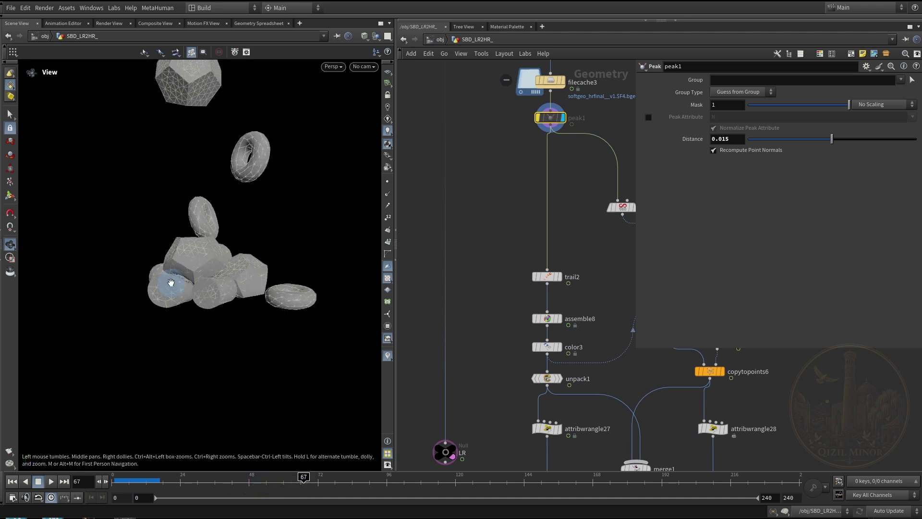
{"action": "middle_click_drag", "start_coordinate": [283, 182], "coordinate": [258, 270]}
{"action": "left_click_drag", "start_coordinate": [232, 480], "coordinate": [318, 478]}
Examine the foreach_begin10 loop from timeshift14 and pointsfromvolume2 through pointdeform8 down to filecache4.
{"action": "middle_click_drag", "start_coordinate": [559, 228], "coordinate": [471, 379]}
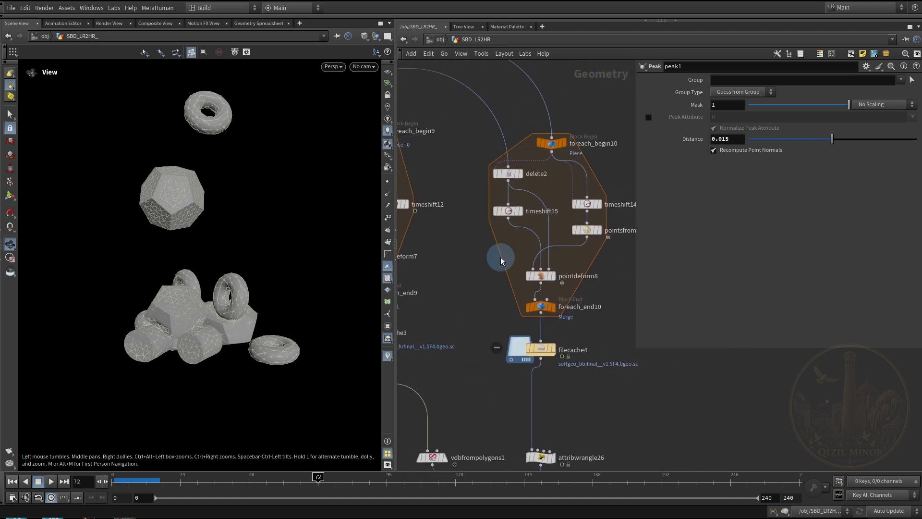
{"action": "middle_click_drag", "start_coordinate": [500, 258], "coordinate": [466, 243]}
{"action": "mouse_move", "coordinate": [559, 218]}
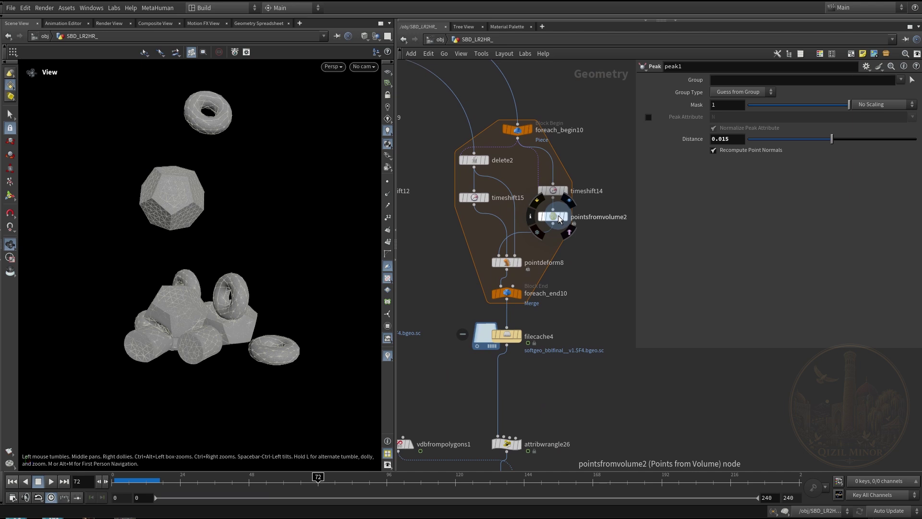
{"action": "scroll", "coordinate": [554, 219], "scroll_direction": "up", "scroll_amount": 3}
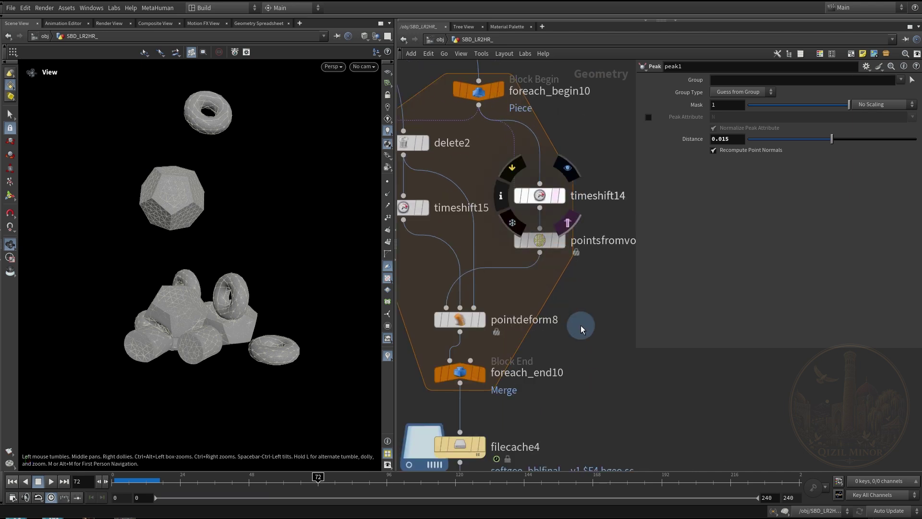
{"action": "middle_click_drag", "start_coordinate": [581, 328], "coordinate": [591, 212]}
{"action": "middle_click_drag", "start_coordinate": [554, 300], "coordinate": [567, 250]}
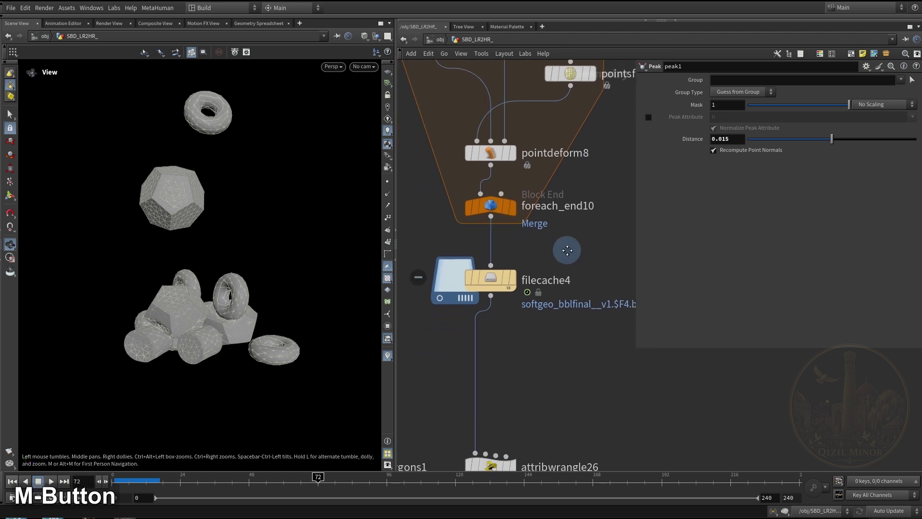
{"action": "mouse_move", "coordinate": [523, 348]}
{"action": "middle_mouse_down"}
{"action": "mouse_move", "coordinate": [514, 369]}
{"action": "mouse_move", "coordinate": [515, 352]}
{"action": "middle_mouse_up"}
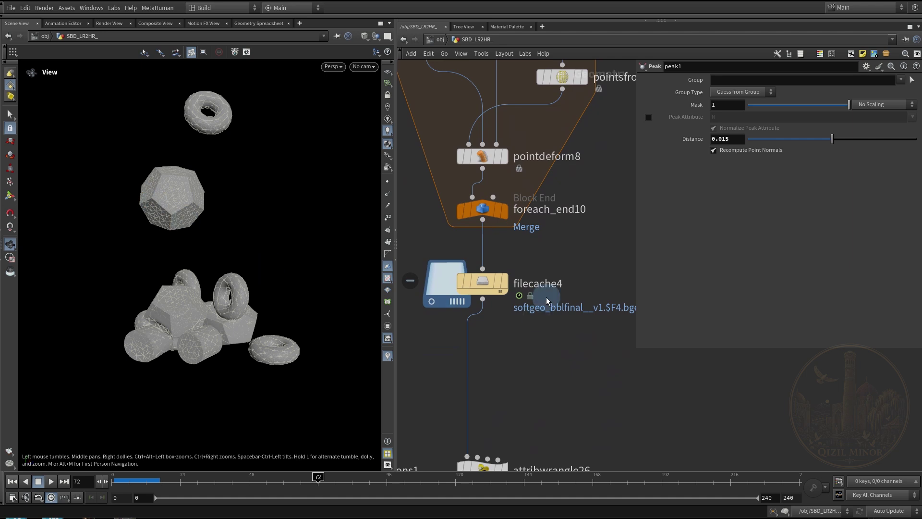
Display filecache4 and scrub its deformed bubble points to frame 56.
{"action": "left_click", "coordinate": [505, 281]}
{"action": "middle_click_drag", "start_coordinate": [525, 354], "coordinate": [531, 318]}
{"action": "left_click_drag", "start_coordinate": [201, 480], "coordinate": [275, 486]}
{"action": "mouse_move", "coordinate": [198, 200]}
{"action": "left_mouse_down"}
{"action": "mouse_move", "coordinate": [188, 183]}
{"action": "mouse_move", "coordinate": [201, 194]}
{"action": "left_mouse_up"}
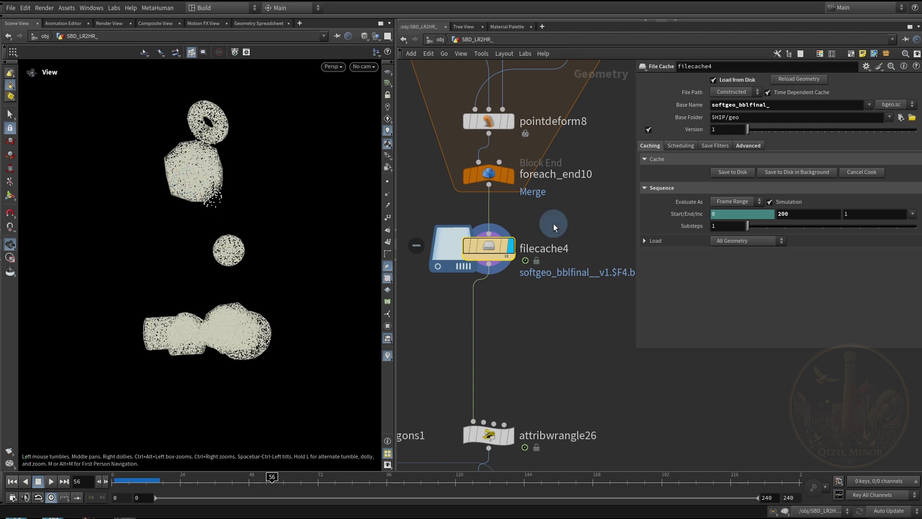
Display group1 and blast2 in turn, and inspect blast2's settings for the points it keeps.
{"action": "middle_click_drag", "start_coordinate": [508, 308], "coordinate": [530, 276]}
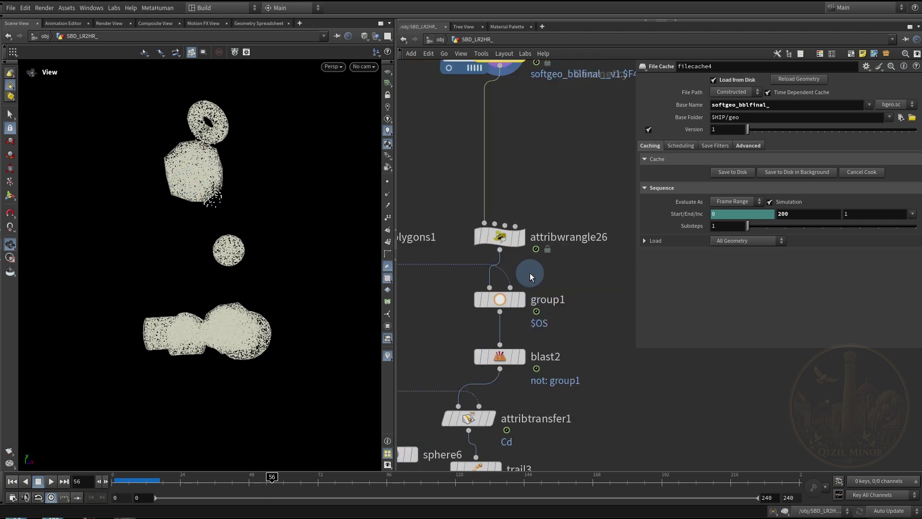
{"action": "mouse_move", "coordinate": [514, 304]}
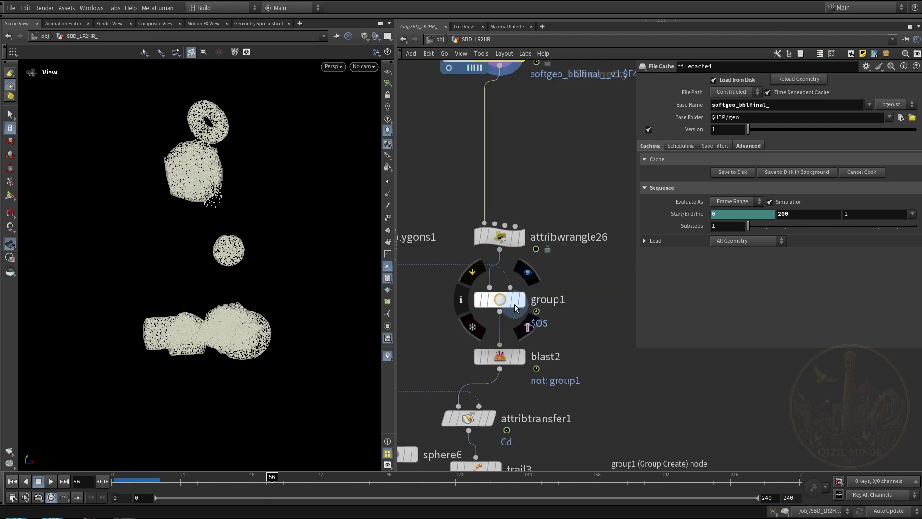
{"action": "middle_click", "coordinate": [570, 258]}
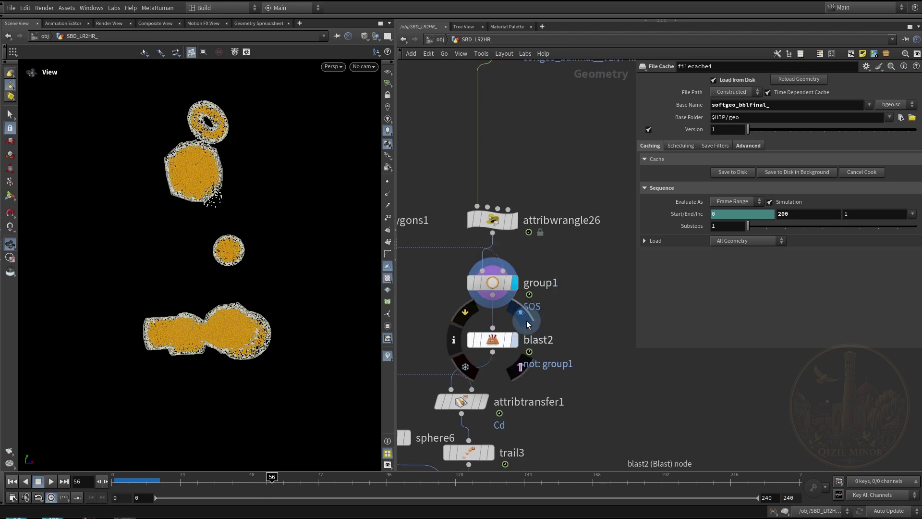
{"action": "left_click", "coordinate": [527, 321]}
{"action": "left_click", "coordinate": [493, 340]}
{"action": "middle_click_drag", "start_coordinate": [570, 316], "coordinate": [504, 258]}
Display attribtransfer1 to inspect its Cd transfer, and trace its second input back to color3.
{"action": "middle_click_drag", "start_coordinate": [584, 309], "coordinate": [445, 170]}
{"action": "middle_click_drag", "start_coordinate": [576, 356], "coordinate": [563, 339]}
{"action": "middle_click_drag", "start_coordinate": [517, 297], "coordinate": [467, 201]}
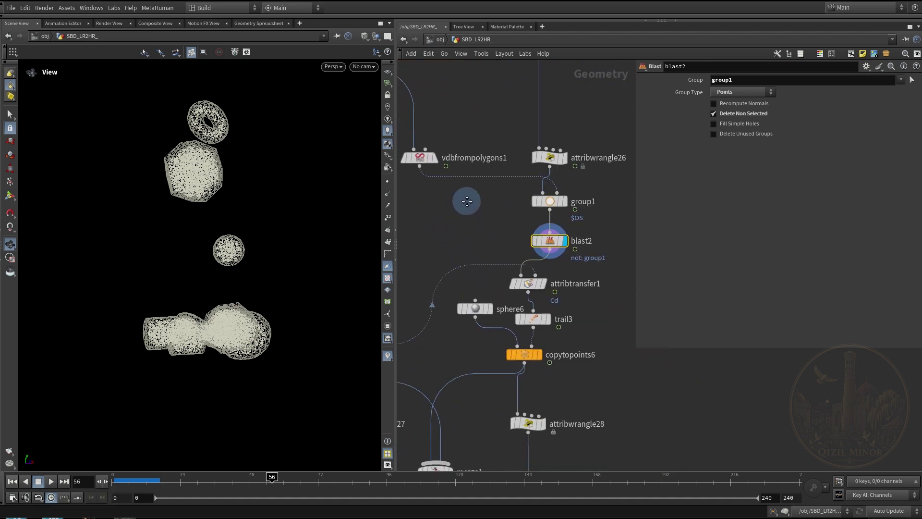
{"action": "middle_click_drag", "start_coordinate": [560, 354], "coordinate": [557, 336]}
{"action": "middle_click_drag", "start_coordinate": [563, 370], "coordinate": [556, 355]}
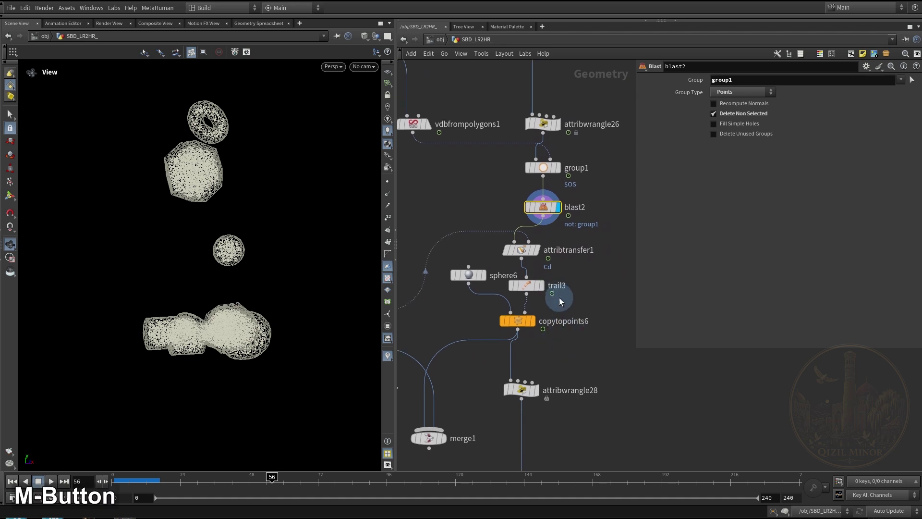
{"action": "scroll", "coordinate": [572, 309], "scroll_direction": "up", "scroll_amount": 2}
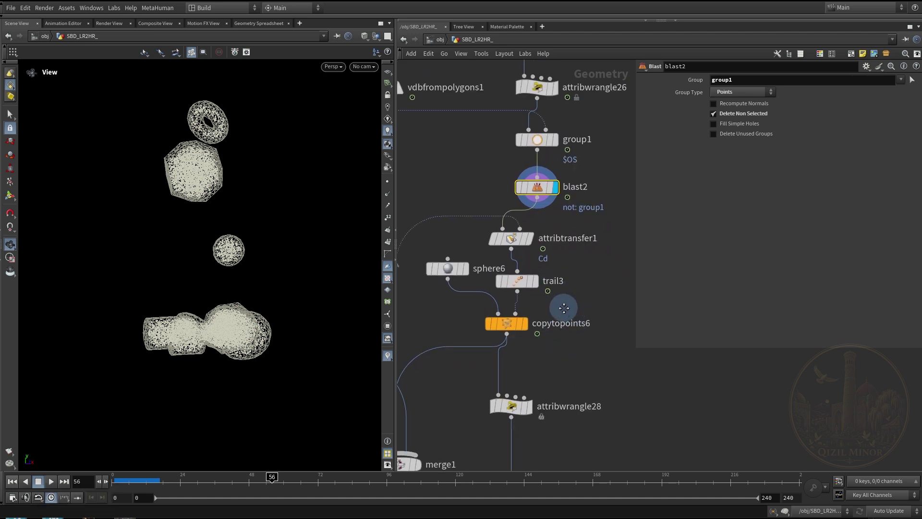
{"action": "middle_click_drag", "start_coordinate": [525, 245], "coordinate": [533, 243]}
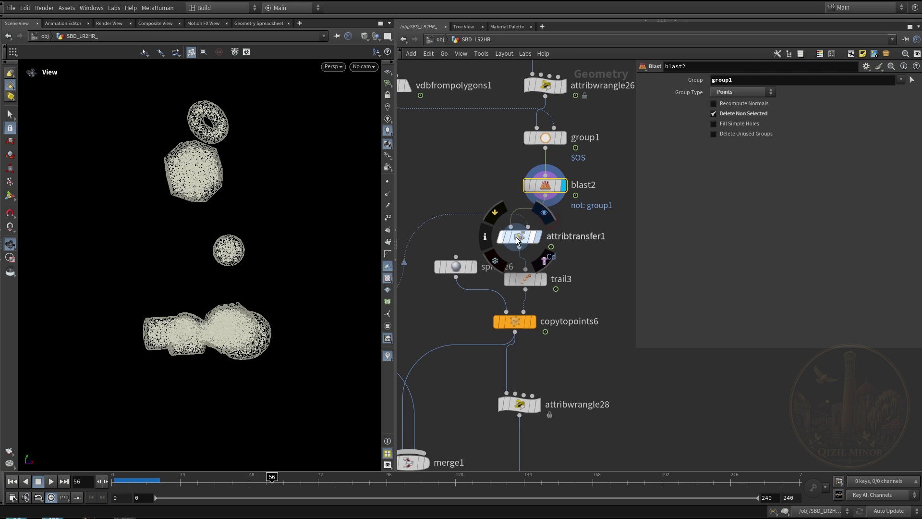
{"action": "left_click", "coordinate": [537, 236]}
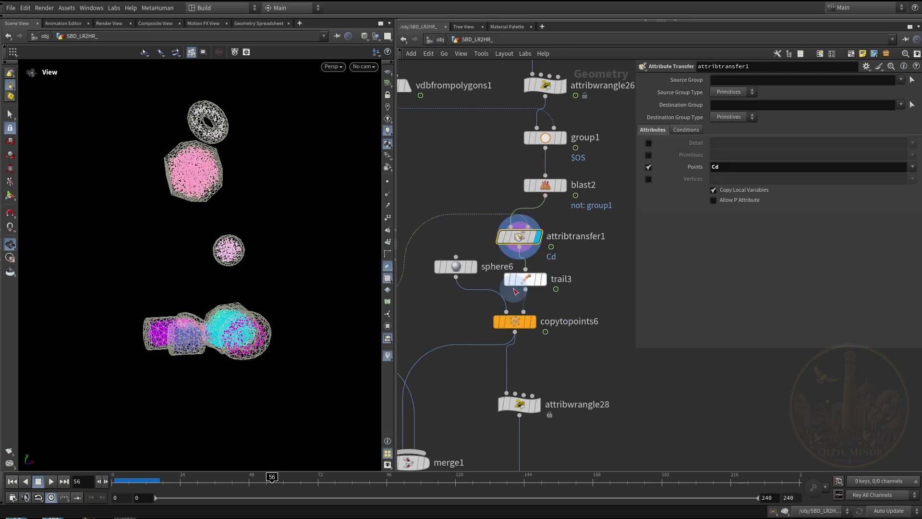
{"action": "middle_click_drag", "start_coordinate": [442, 196], "coordinate": [458, 162]}
{"action": "middle_click_drag", "start_coordinate": [428, 282], "coordinate": [587, 269]}
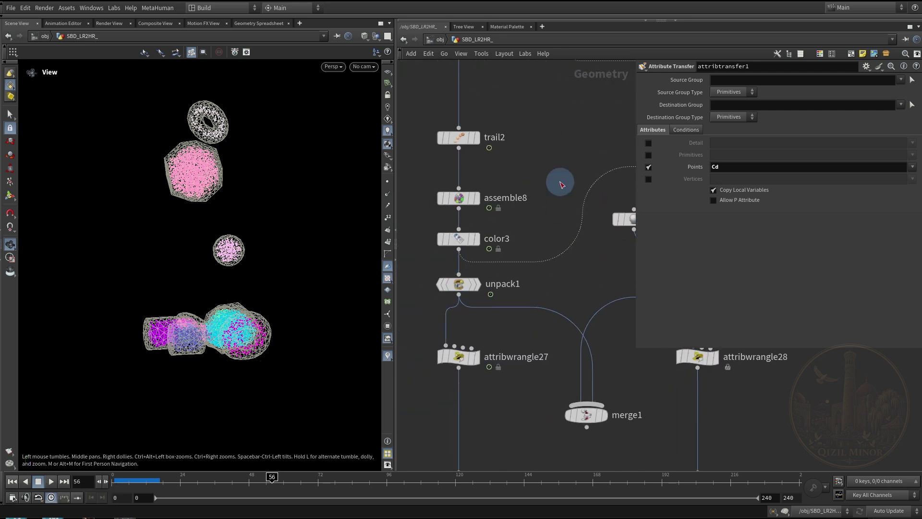
{"action": "middle_click_drag", "start_coordinate": [611, 233], "coordinate": [510, 280]}
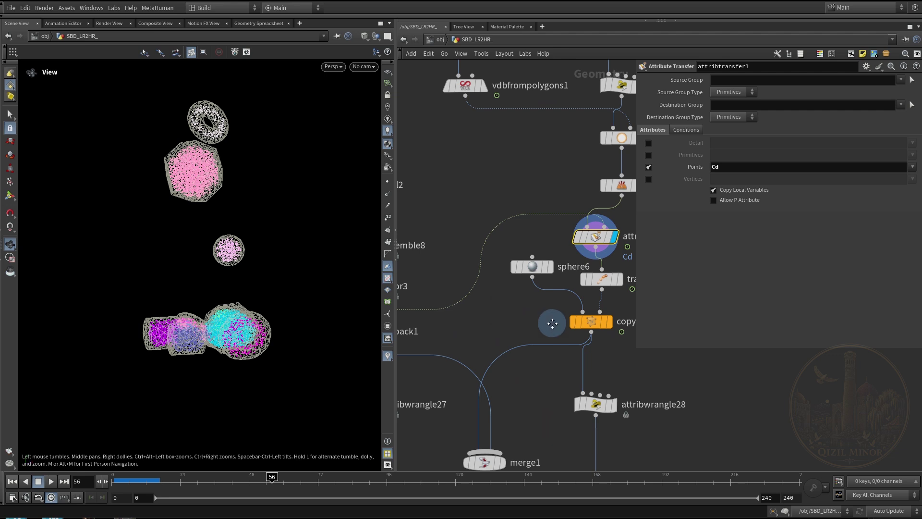
Display copytopoints6 and inspect its settings, and highlight the v@clr = v@Cd; line in attribwrangle28.
{"action": "middle_click_drag", "start_coordinate": [552, 323], "coordinate": [549, 306]}
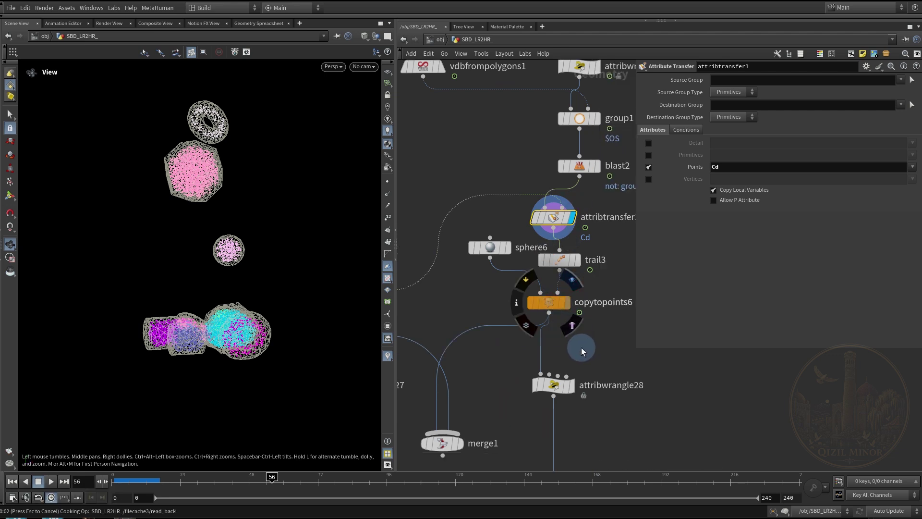
{"action": "left_click", "coordinate": [553, 302]}
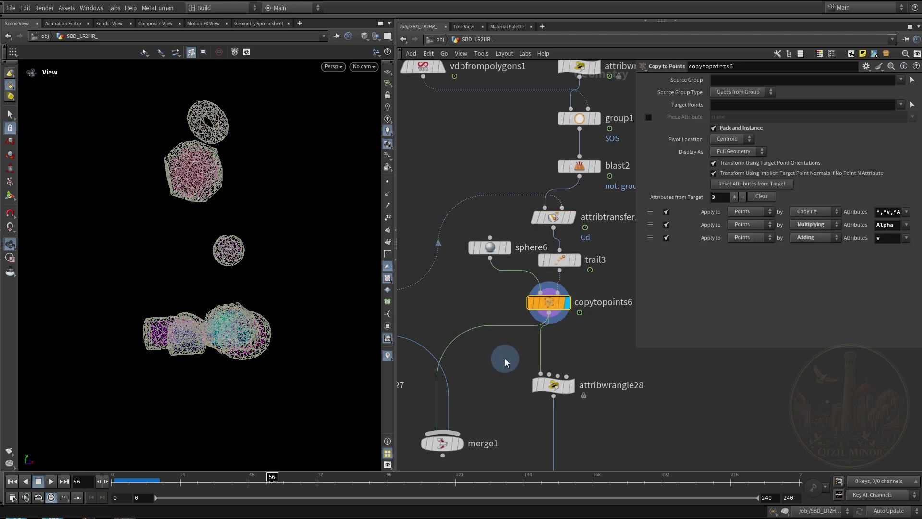
{"action": "middle_click_drag", "start_coordinate": [487, 354], "coordinate": [498, 274]}
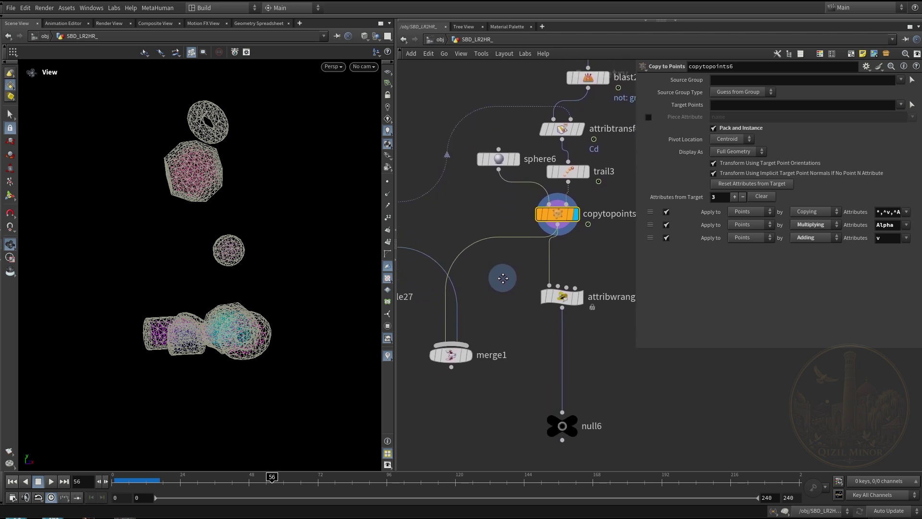
{"action": "left_click", "coordinate": [563, 298]}
{"action": "middle_click_drag", "start_coordinate": [511, 312], "coordinate": [537, 226]}
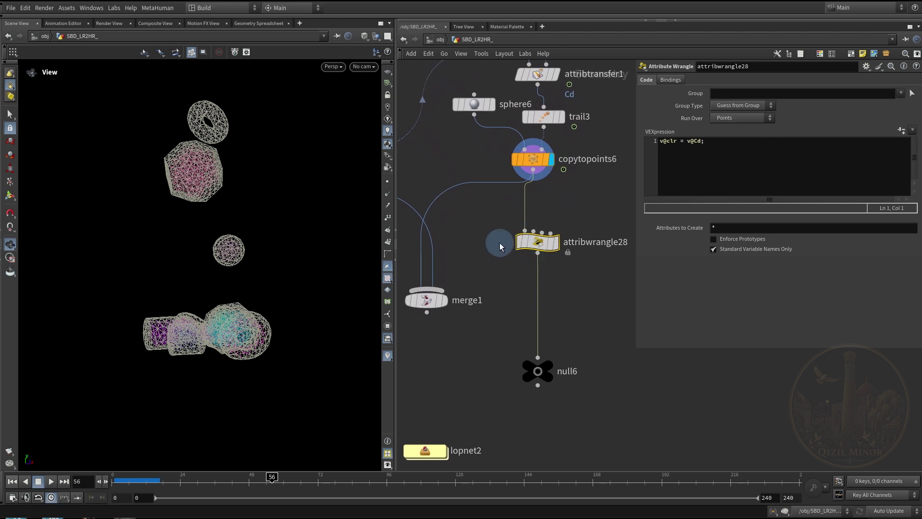
{"action": "left_click_drag", "start_coordinate": [708, 143], "coordinate": [664, 143]}
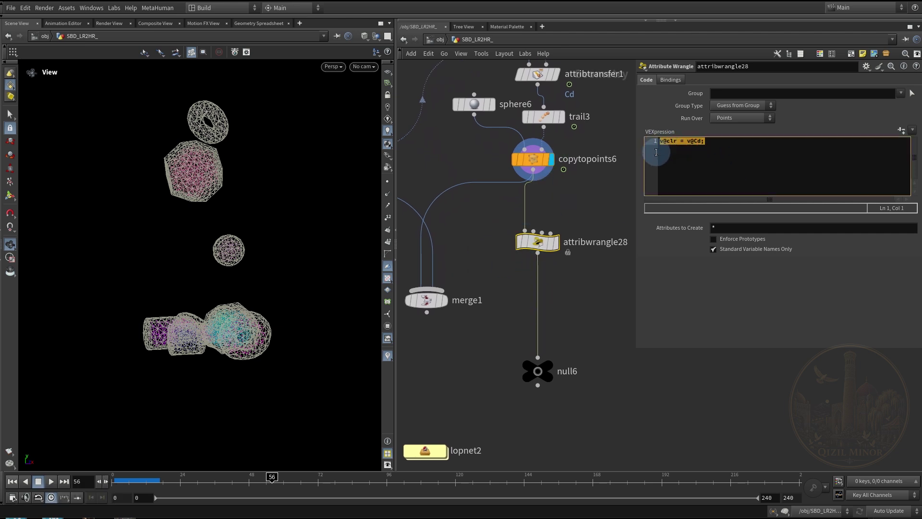
Look over merge1, null2 and lopnet2, and scrub the copied bubble spheres forward from frame 56.
{"action": "middle_click_drag", "start_coordinate": [469, 242], "coordinate": [550, 214]}
{"action": "mouse_move", "coordinate": [508, 325]}
{"action": "middle_mouse_down"}
{"action": "mouse_move", "coordinate": [552, 330]}
{"action": "mouse_move", "coordinate": [548, 304]}
{"action": "mouse_move", "coordinate": [553, 315]}
{"action": "mouse_move", "coordinate": [514, 329]}
{"action": "middle_mouse_up"}
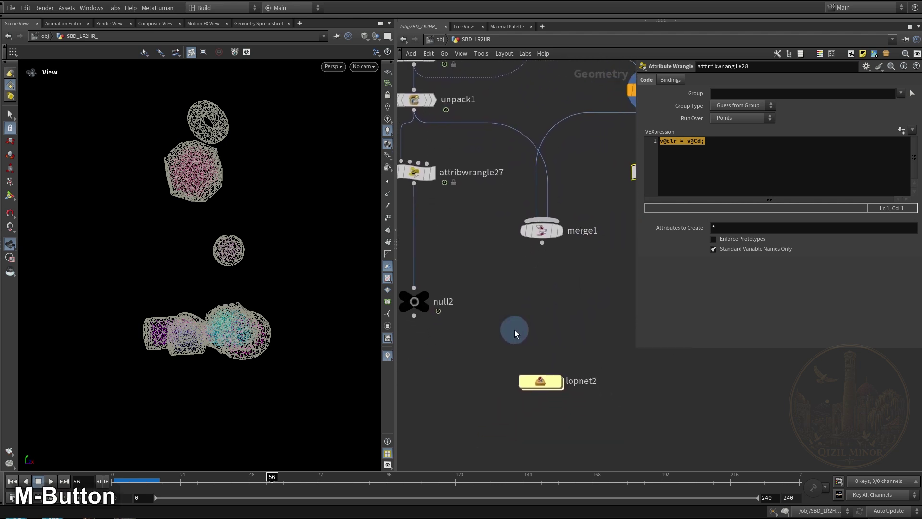
{"action": "left_click_drag", "start_coordinate": [263, 485], "coordinate": [294, 481]}
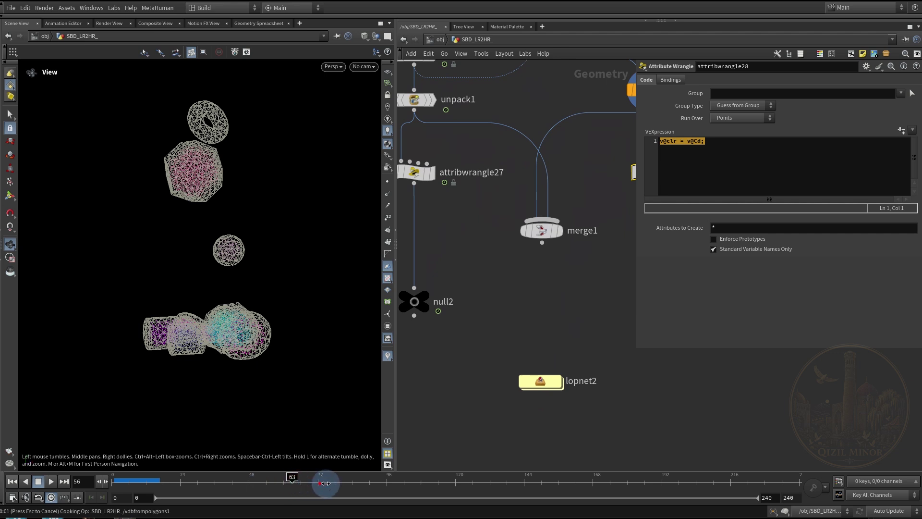